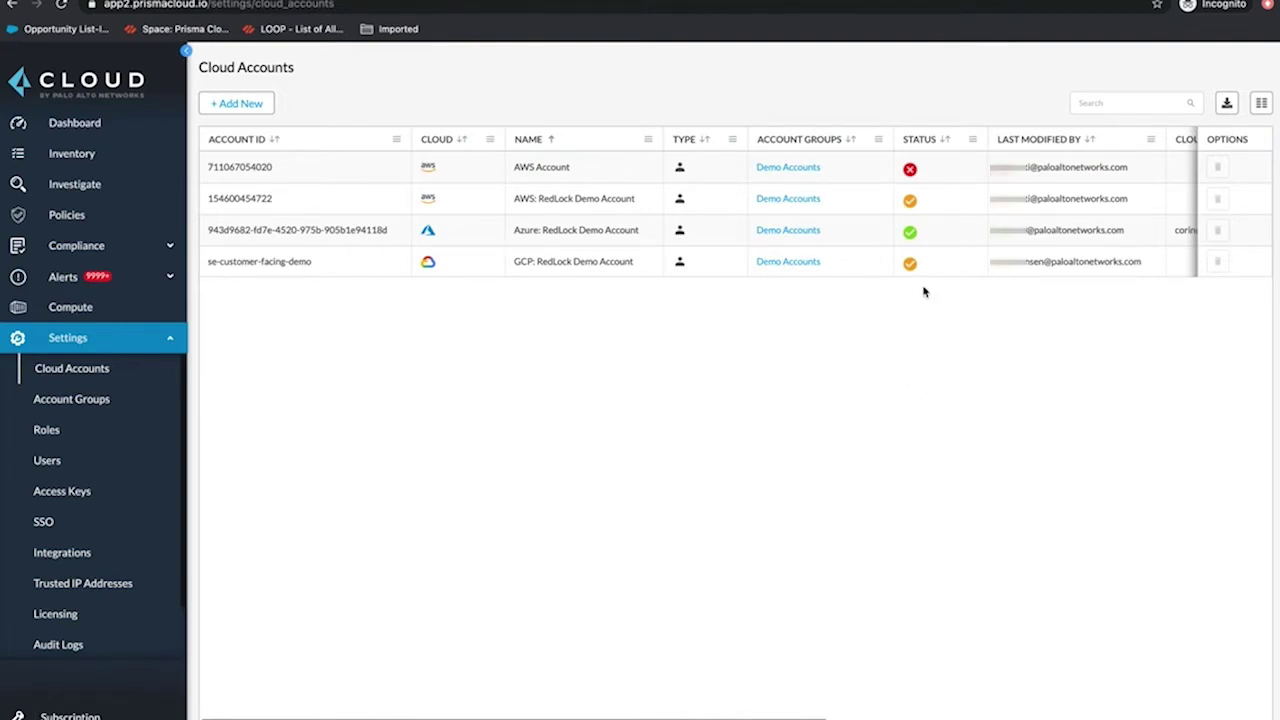
Open the status details of the AWS: RedLock Demo Account in the cloud accounts list
mouse_move(911, 205)
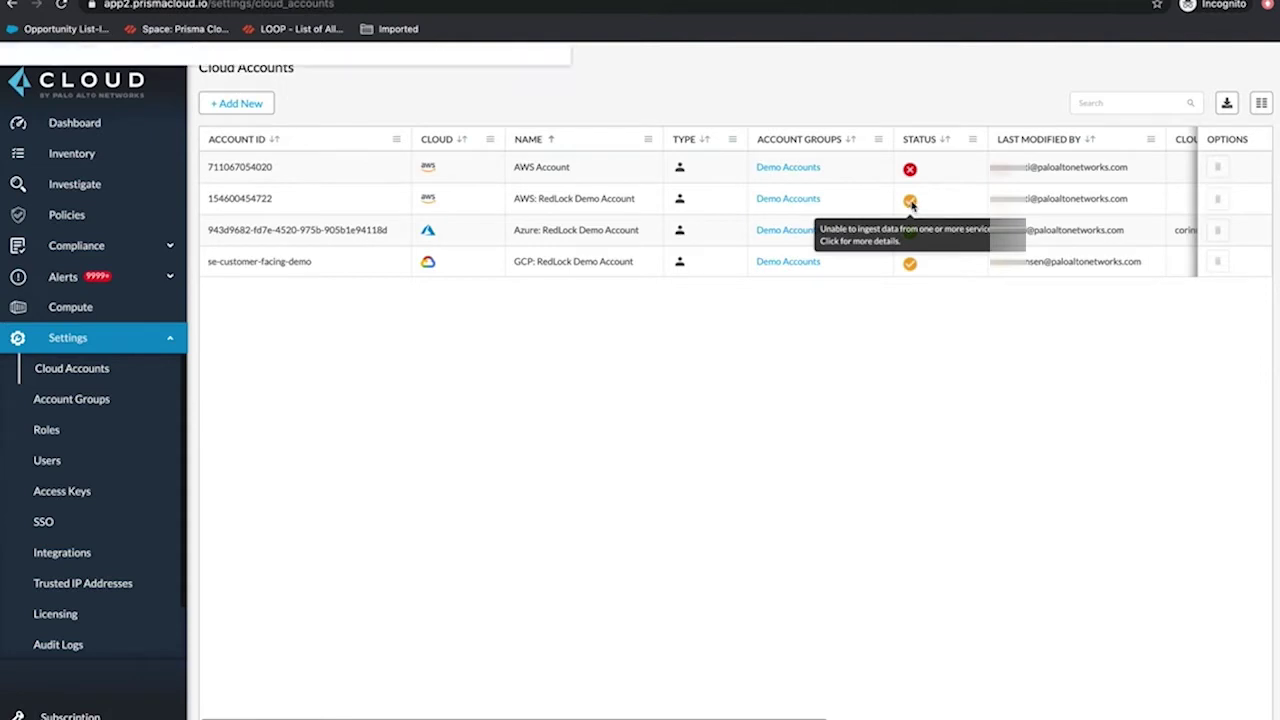
left_click(910, 203)
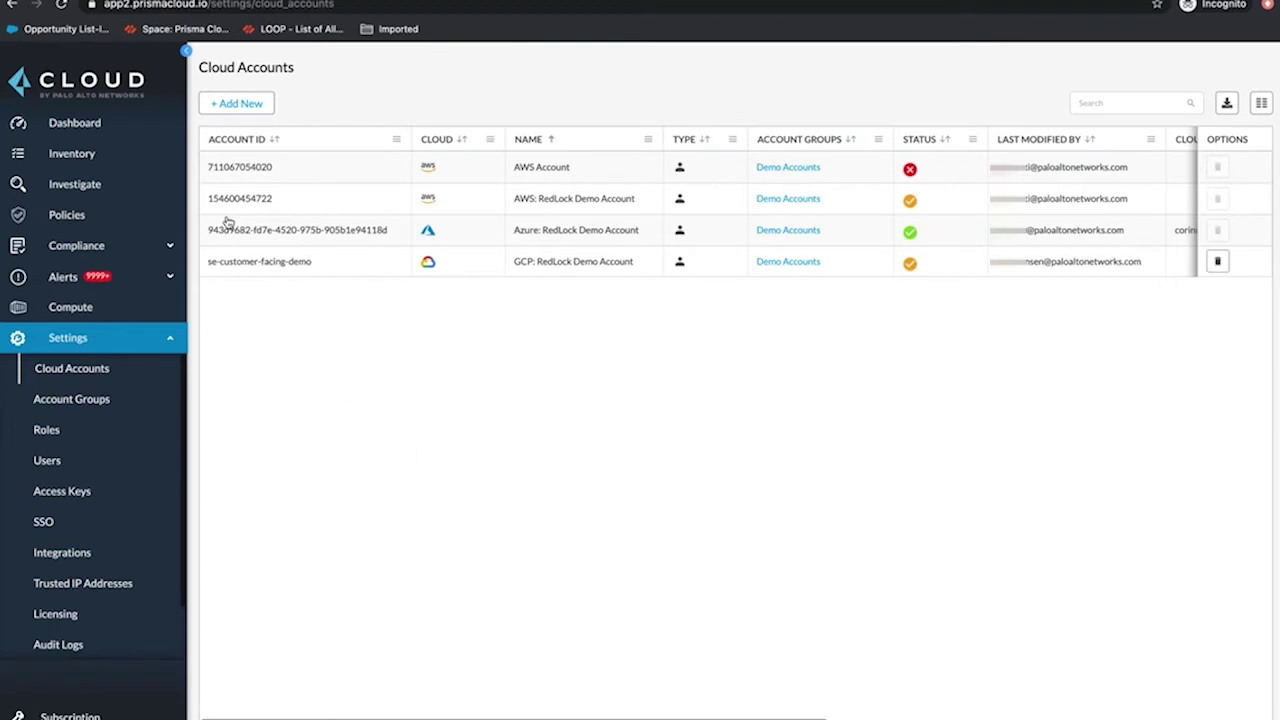
Open the asset inventory, include all cloud types, and review the asset results per service
left_click(87, 155)
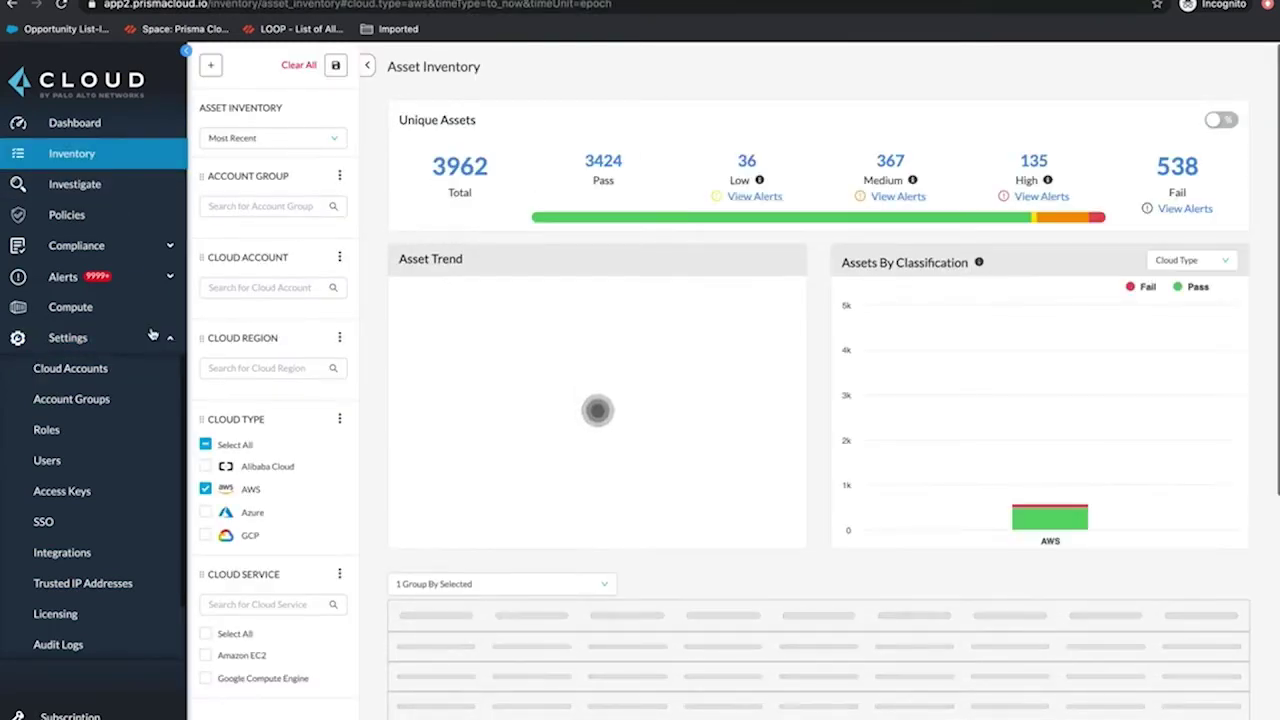
left_click(206, 445)
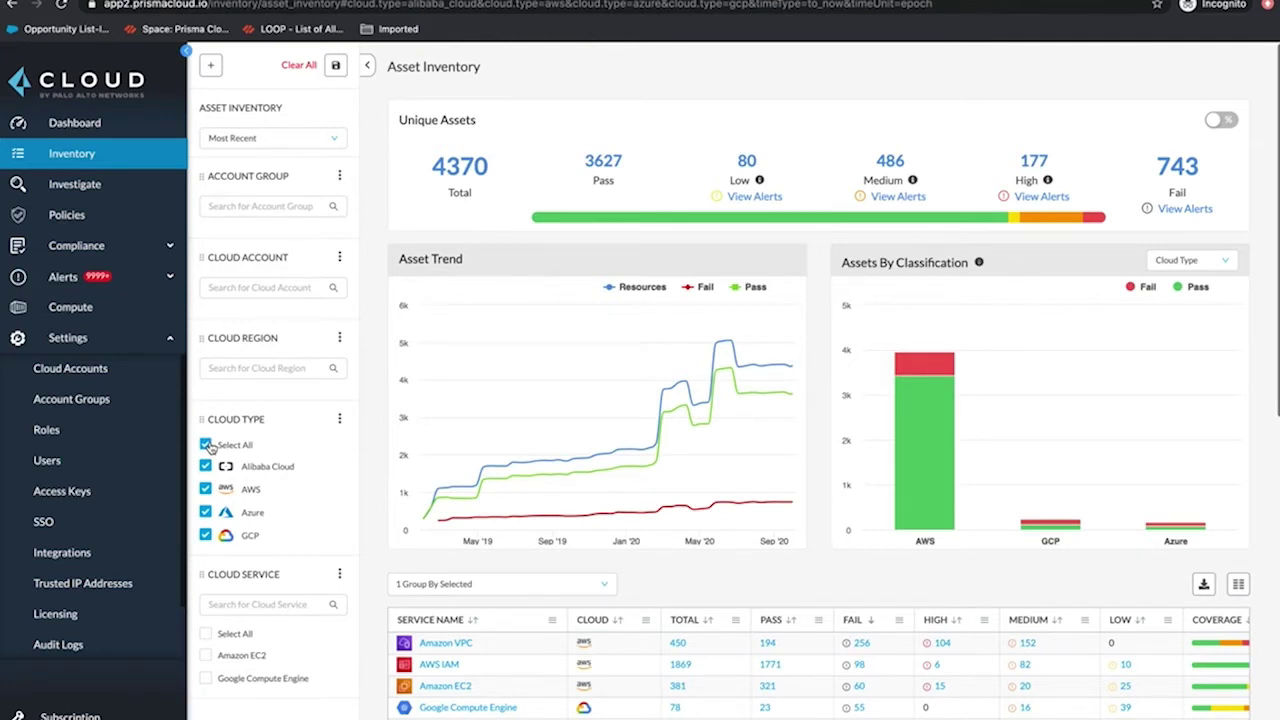
mouse_move(1076, 535)
scroll(821, 587, "down", 4)
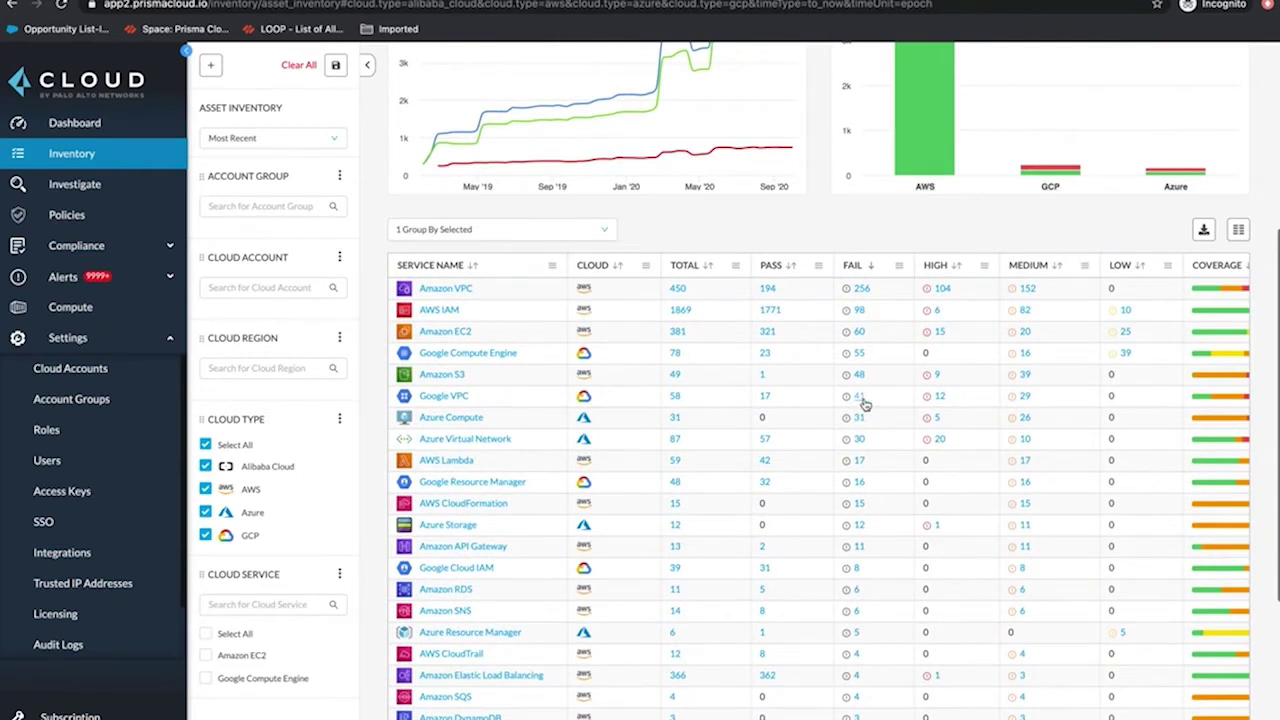
scroll(865, 403, "up", 4)
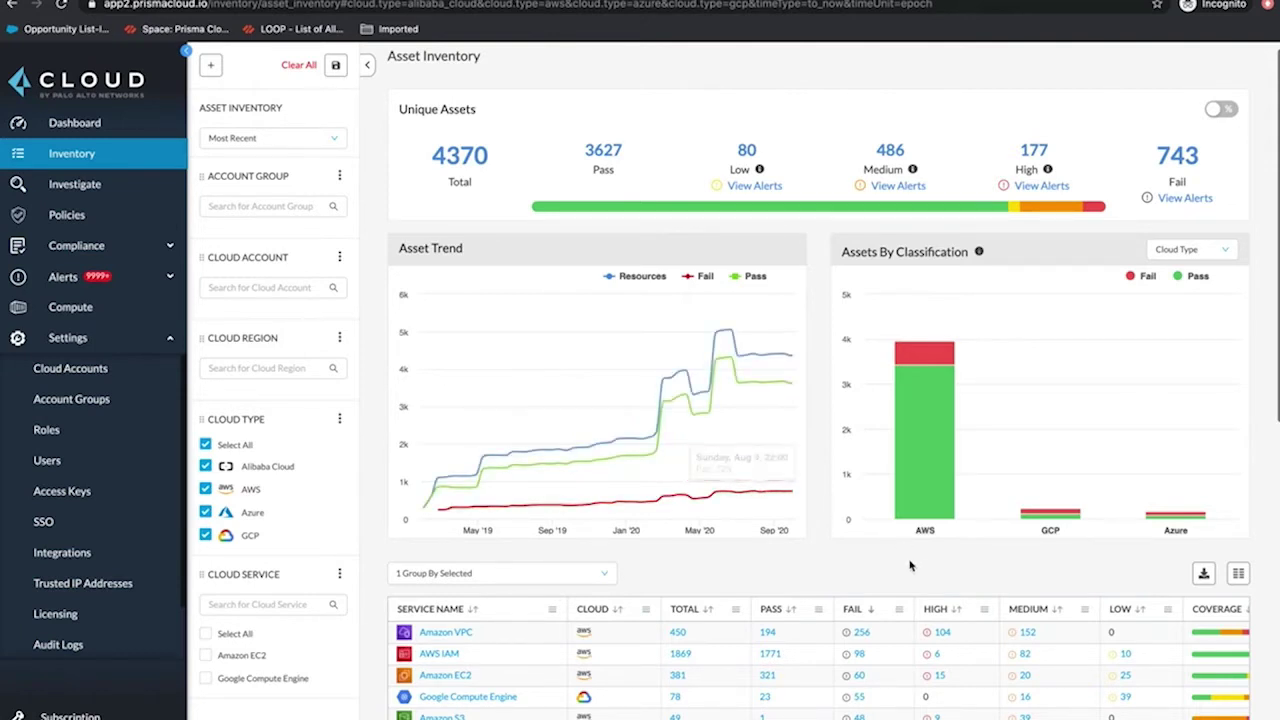
Drill into the AWS assets in the Assets By Classification chart to examine them by service
left_click(921, 413)
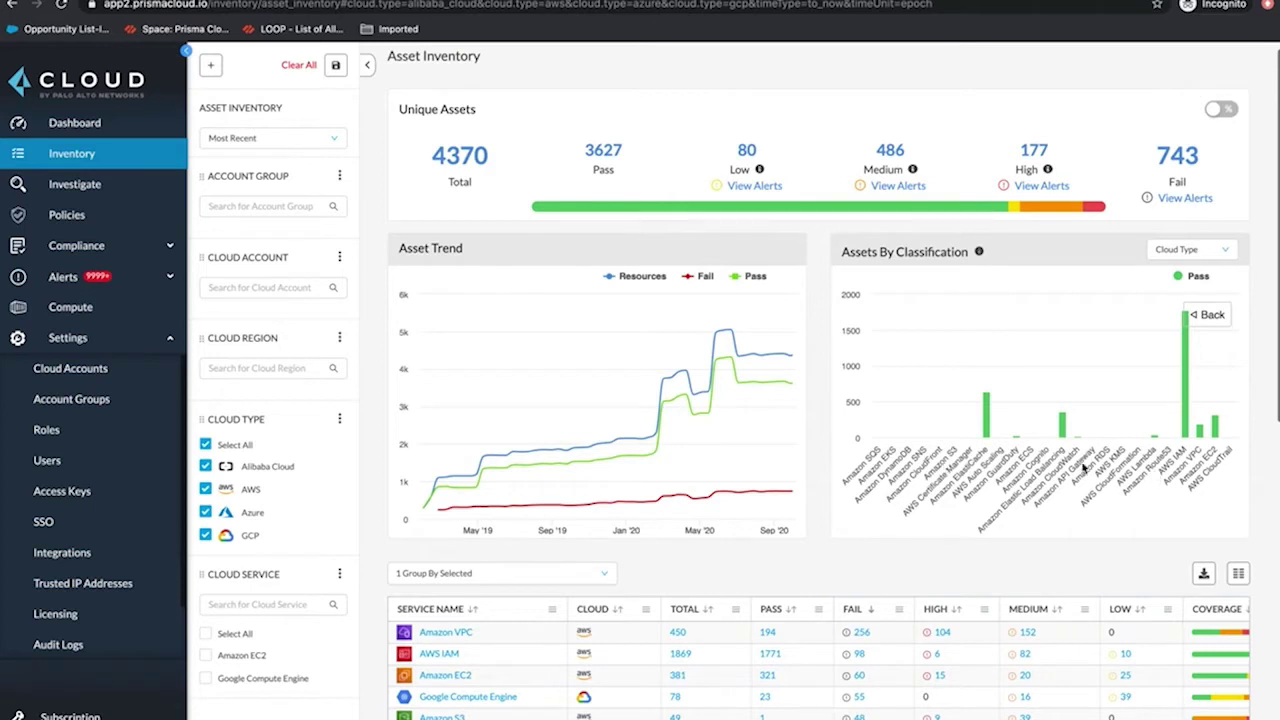
mouse_move(1158, 428)
Limit the asset inventory to the AWS cloud type and drill down through Amazon EC2 to all its EC2 Instance assets
left_click(206, 466)
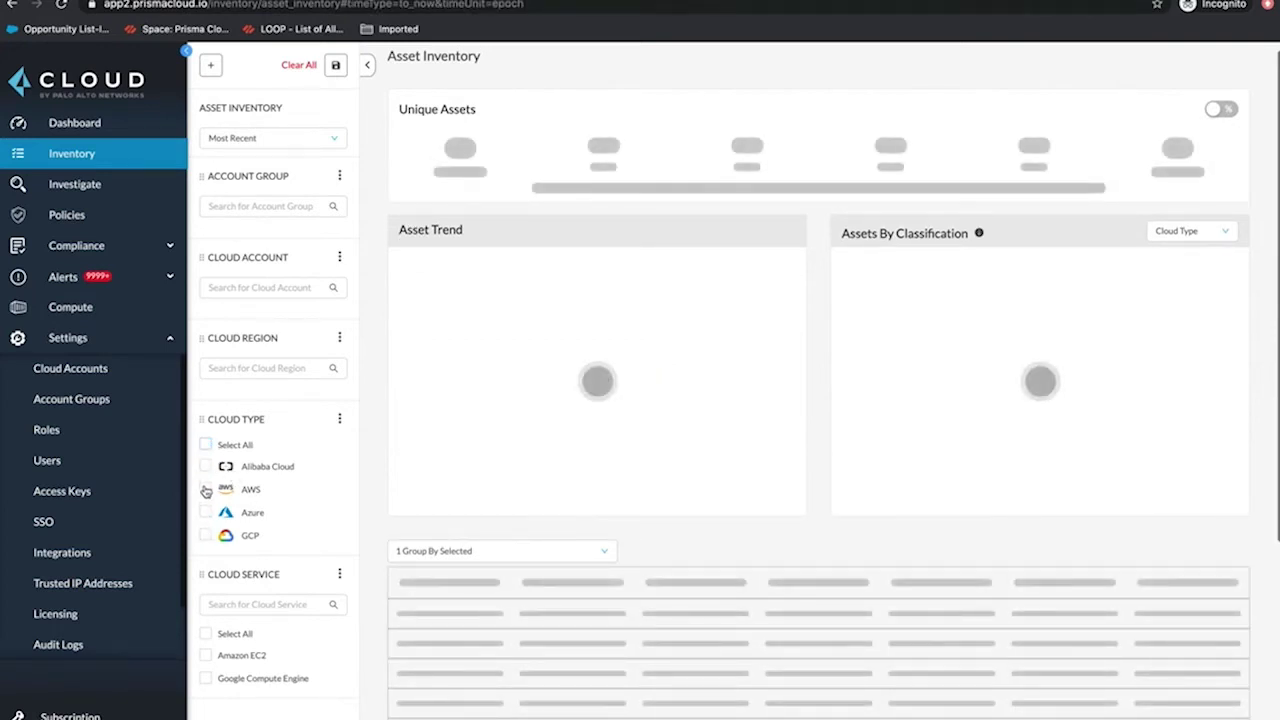
left_click(205, 490)
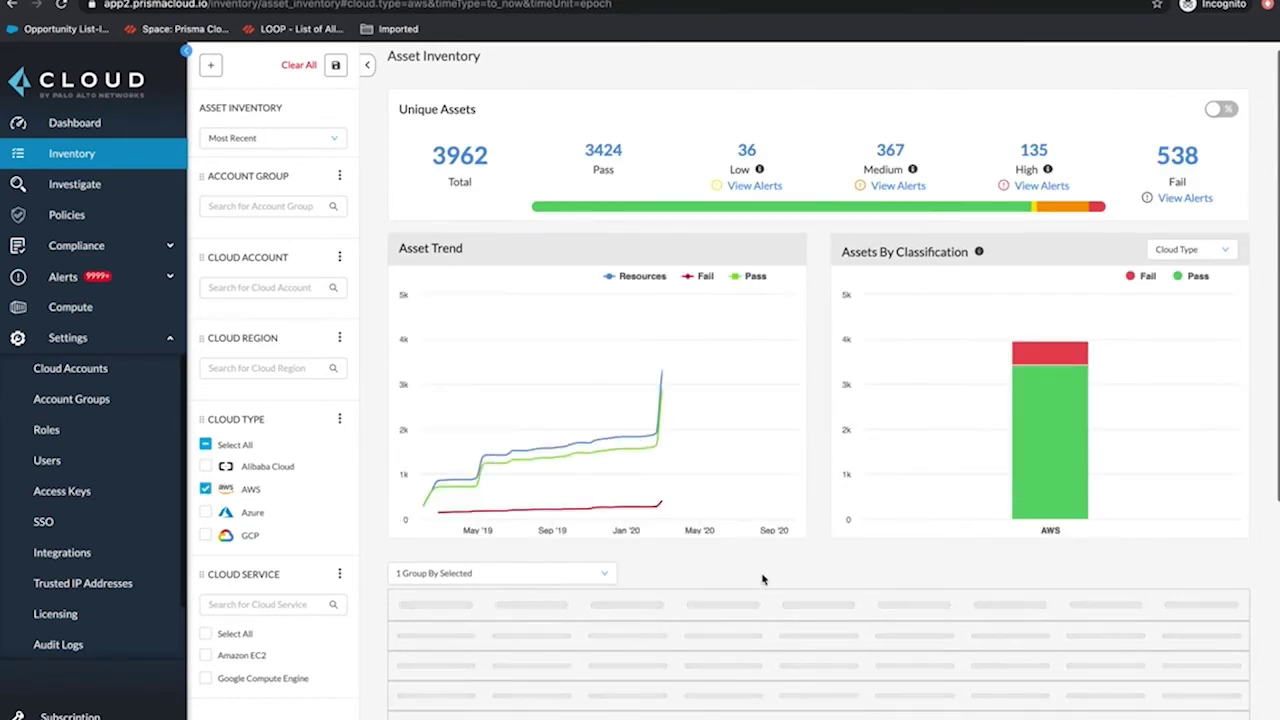
scroll(764, 580, "down", 1)
scroll(764, 580, "down", 5)
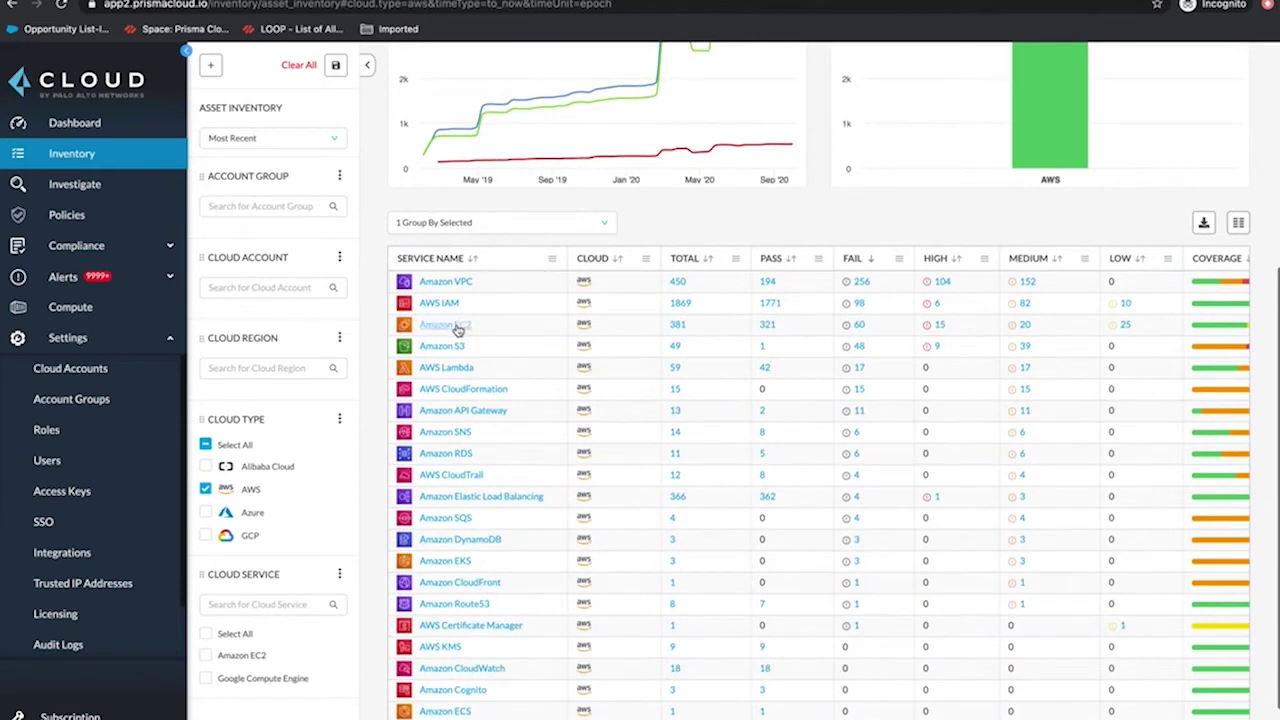
left_click(450, 325)
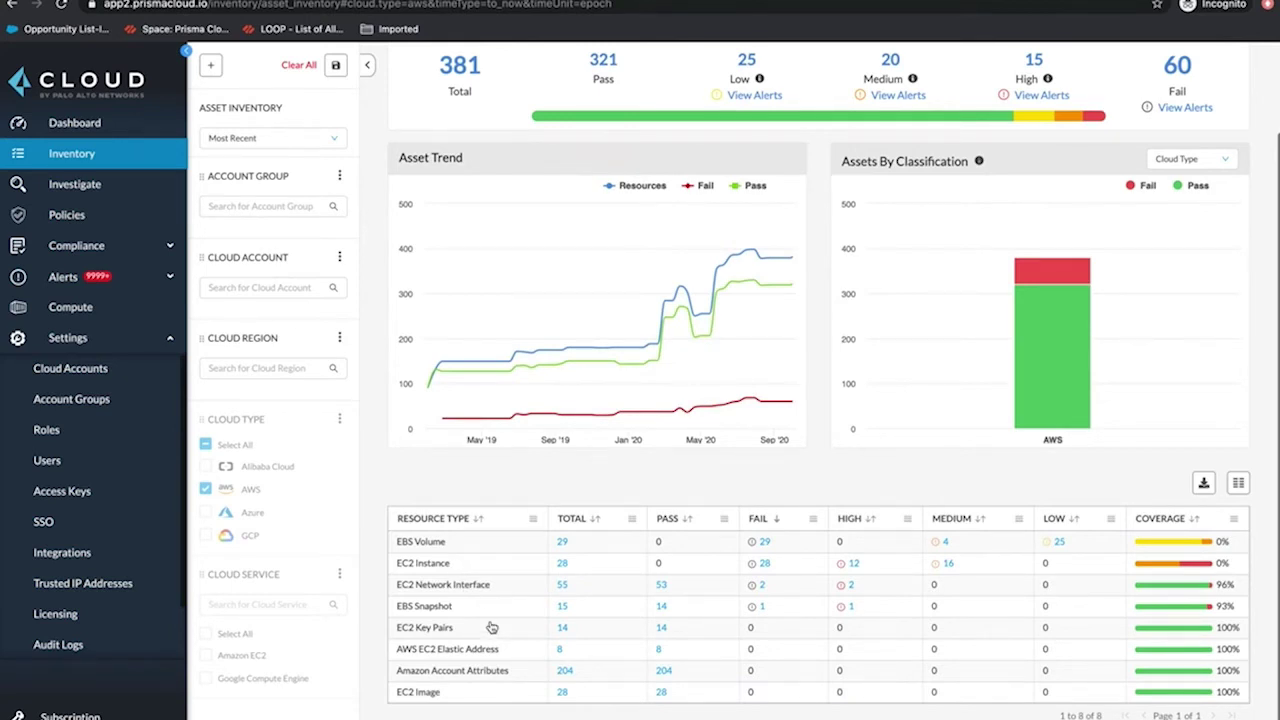
left_click(563, 565)
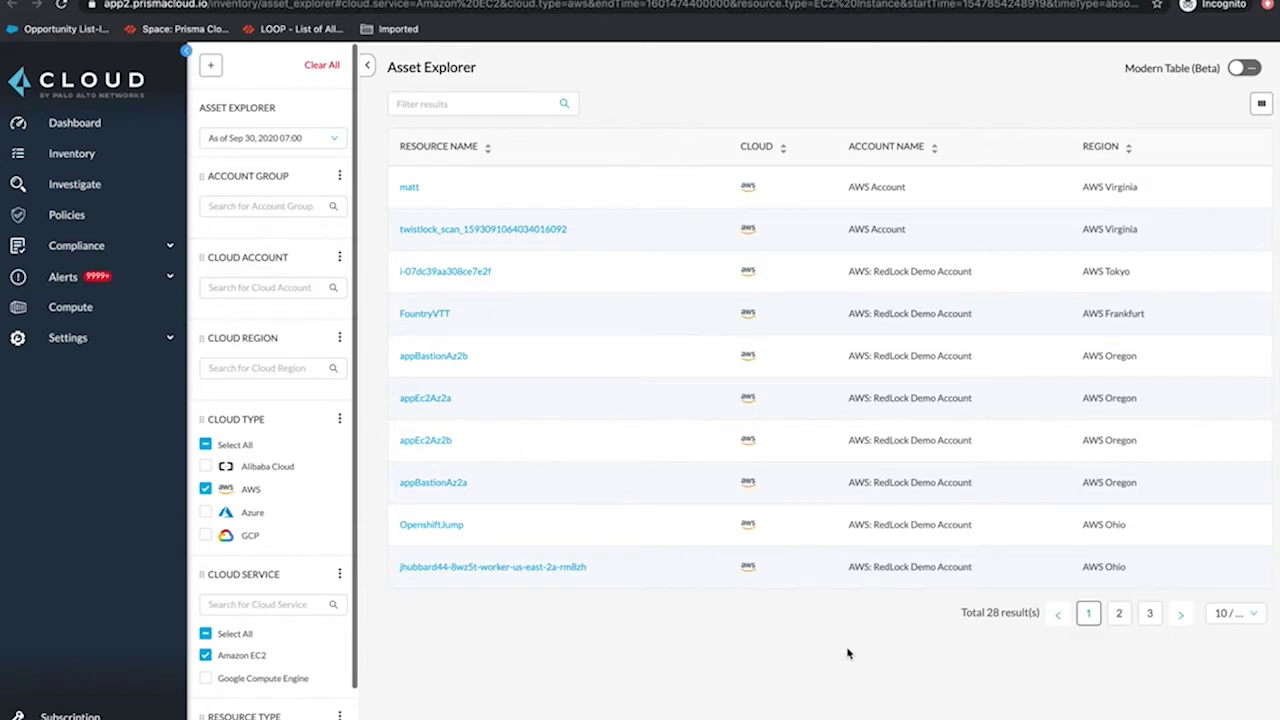
Open the appBastionAz2a instance and examine the resource configuration recorded at its Jul 01, 2019 discovery event
left_click(433, 483)
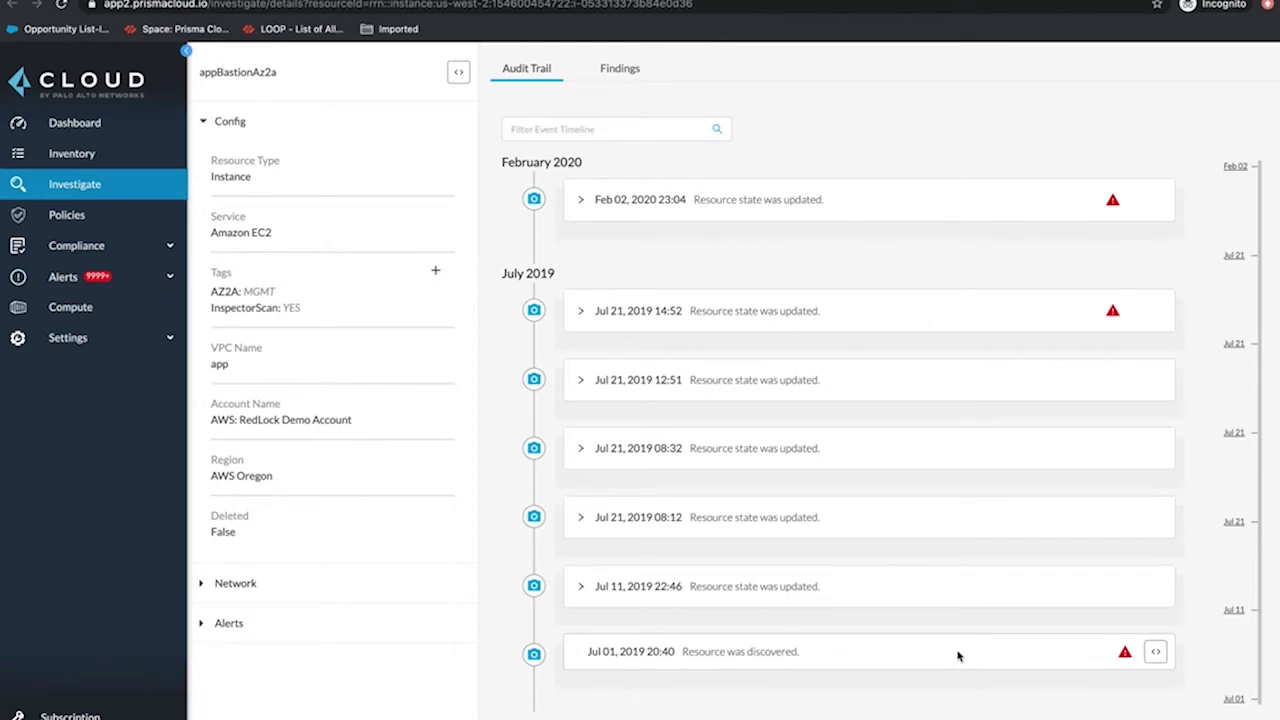
left_click(1155, 652)
scroll(846, 546, "down", 8)
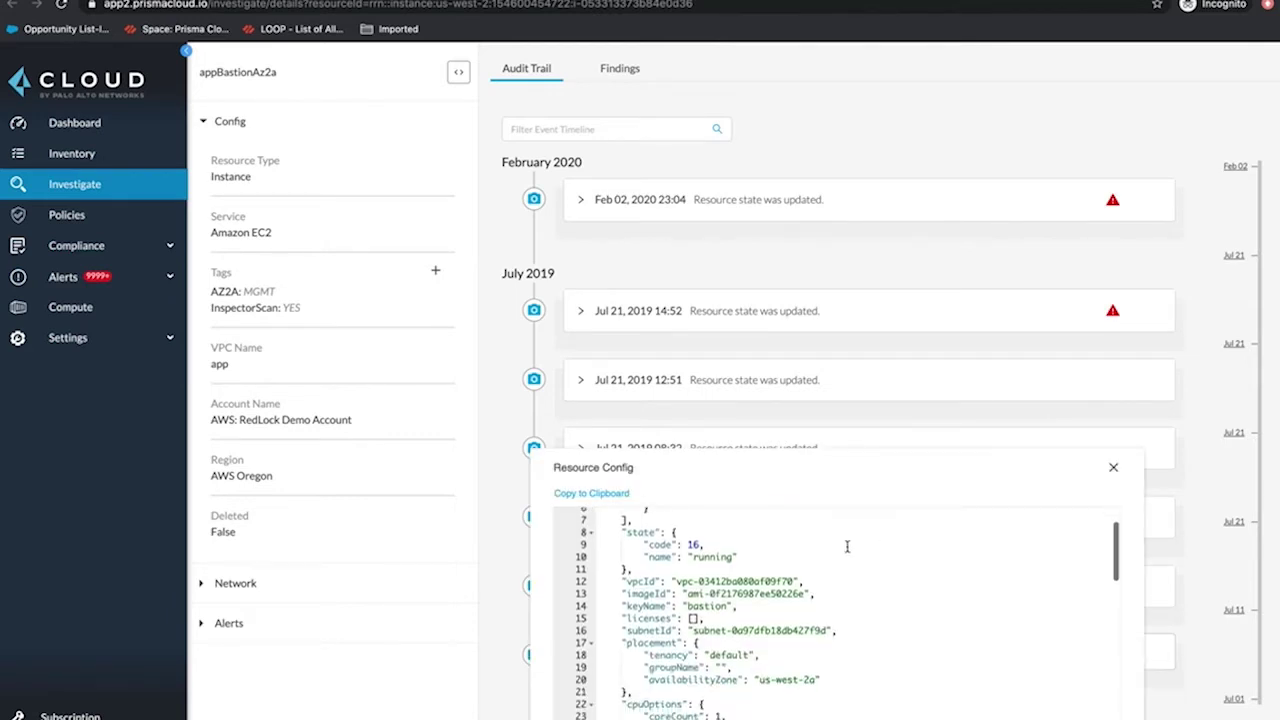
scroll(846, 546, "down", 5)
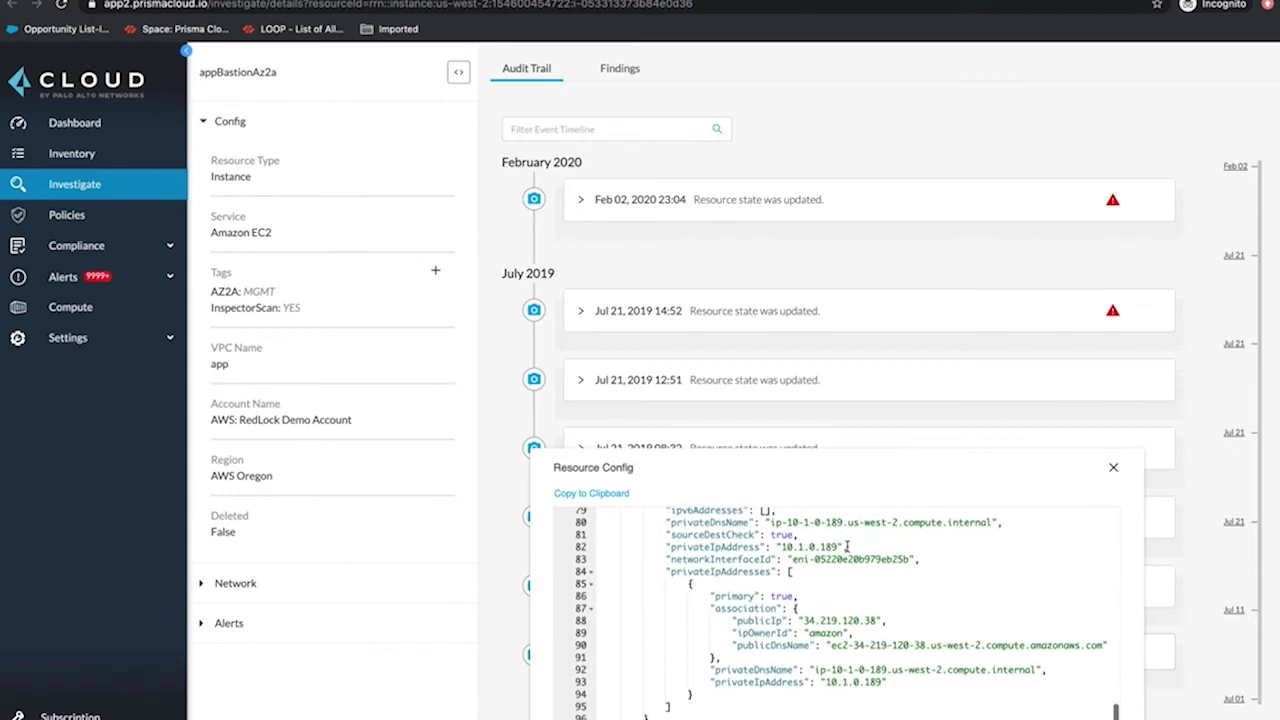
left_click(1113, 467)
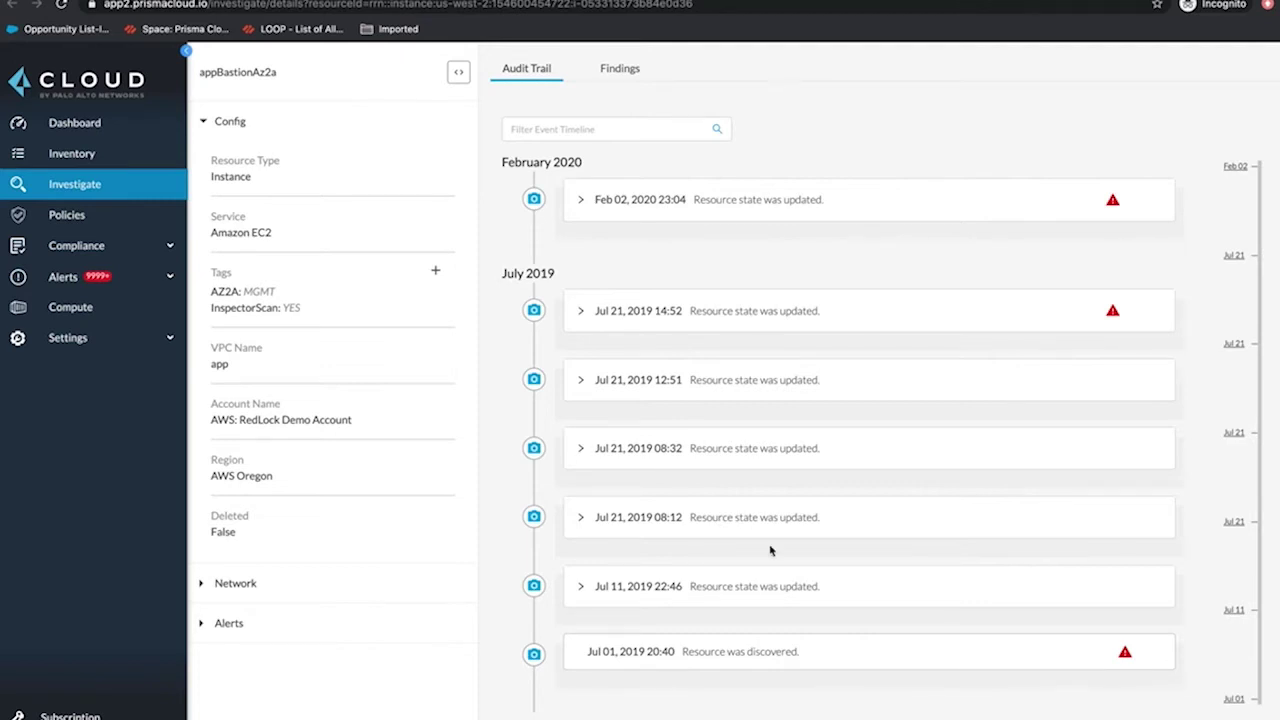
Expand the Jul 11, 2019 22:46 and Jul 21, 2019 08:32 audit trail entries to examine their configuration changes
mouse_move(771, 598)
left_click(771, 598)
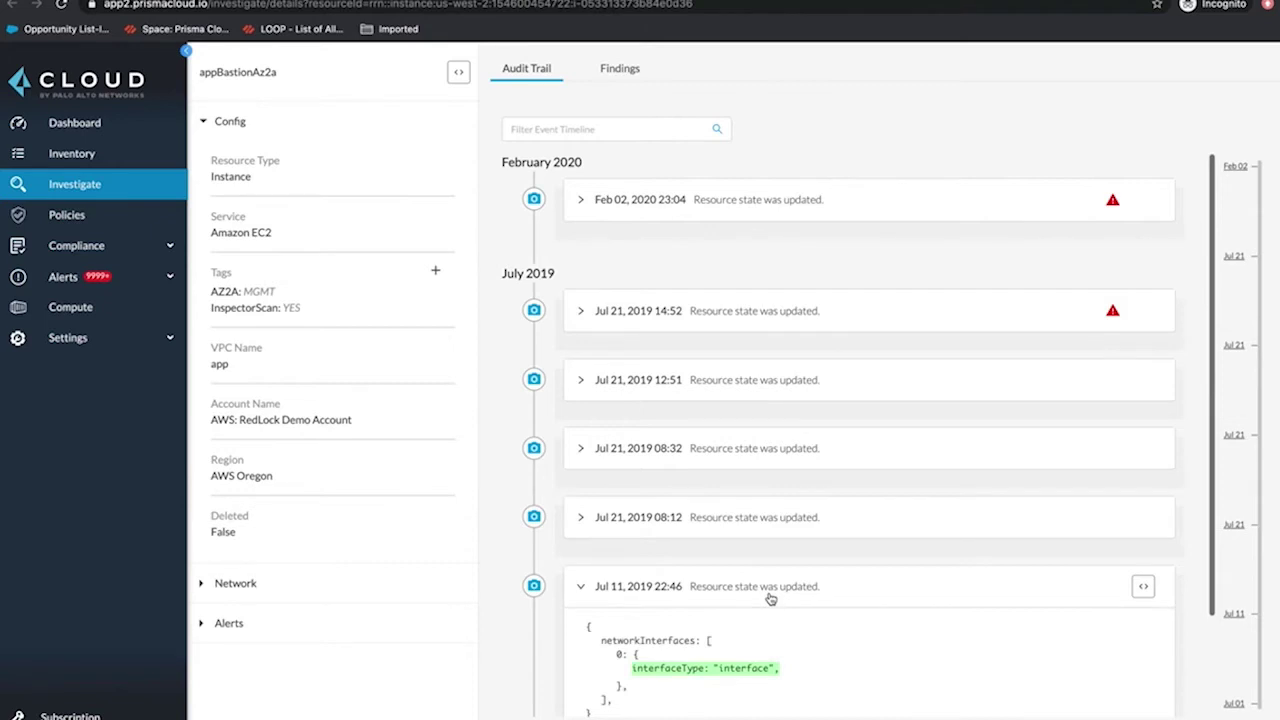
left_click(779, 462)
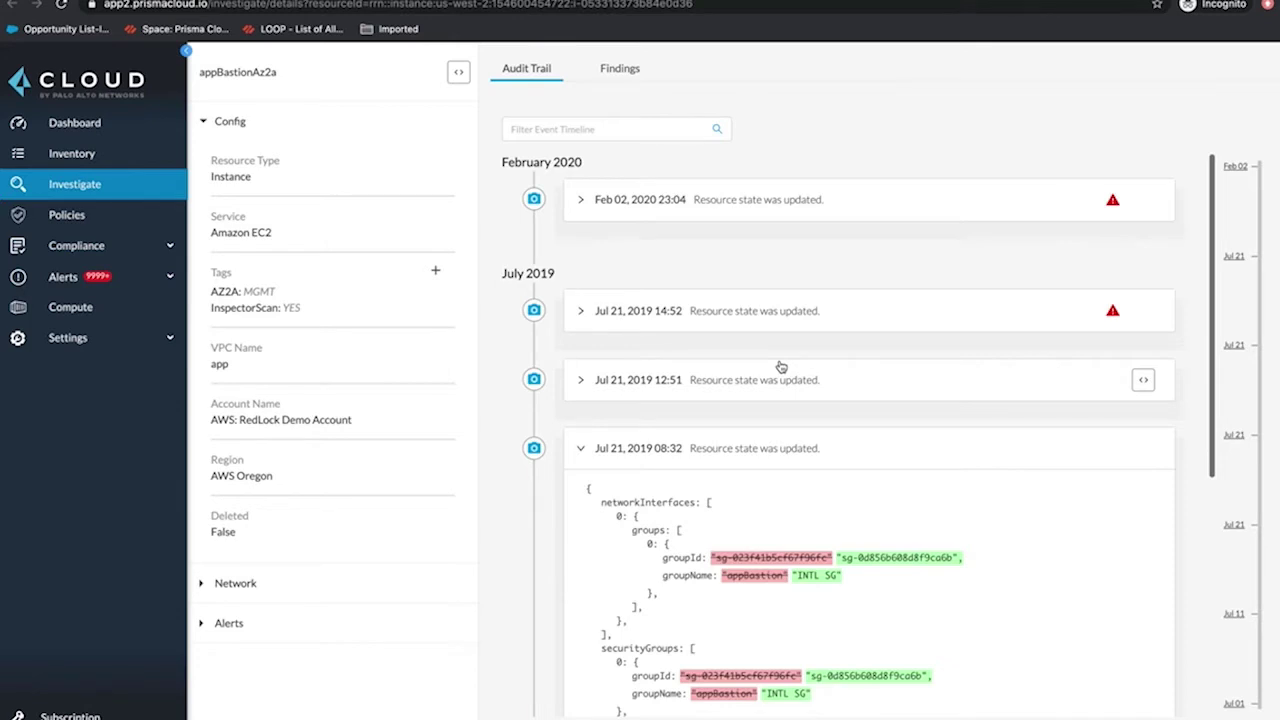
Open the SecOps dashboard and view the list of Web Server instances behind Top Instances by Role
left_click(105, 128)
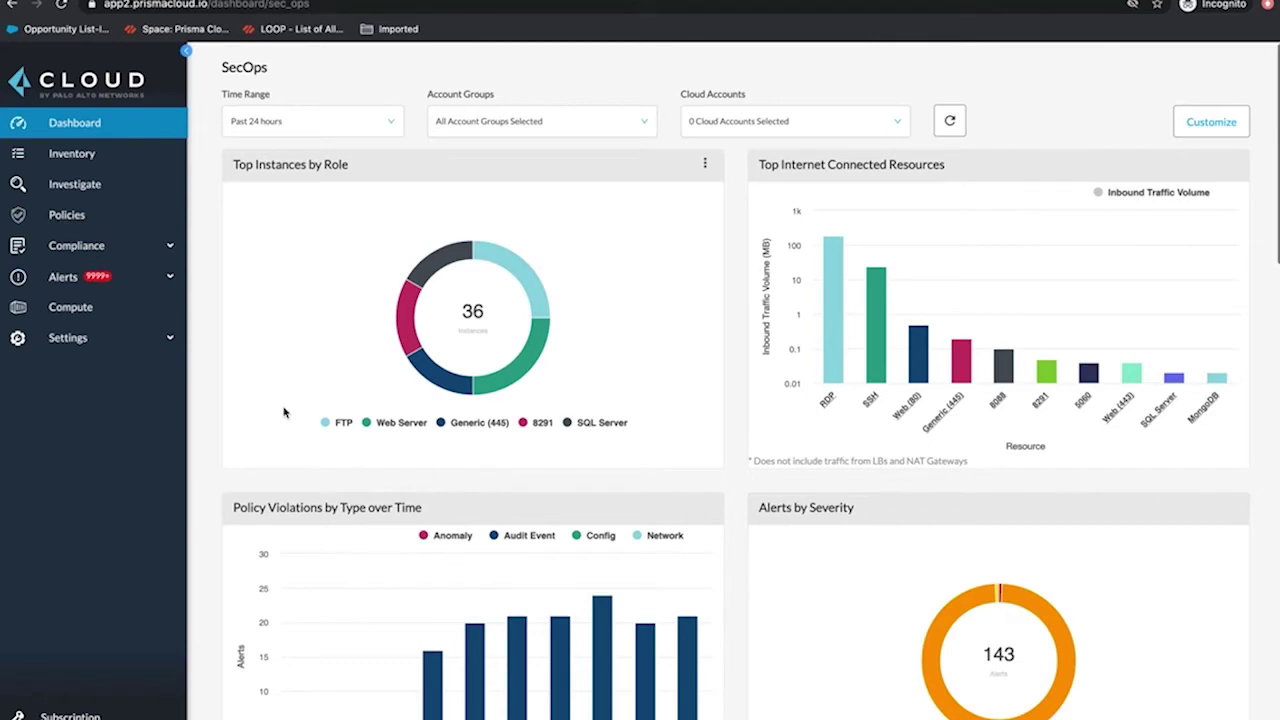
left_click(511, 376)
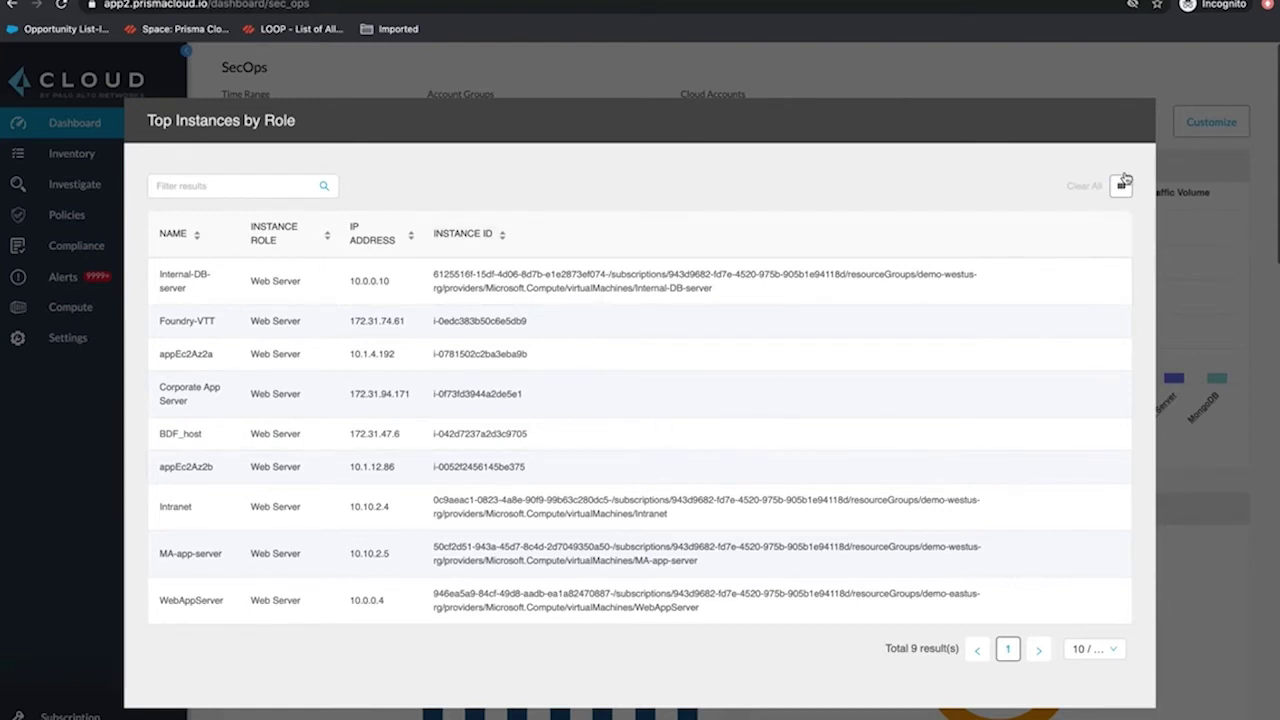
left_click(1229, 168)
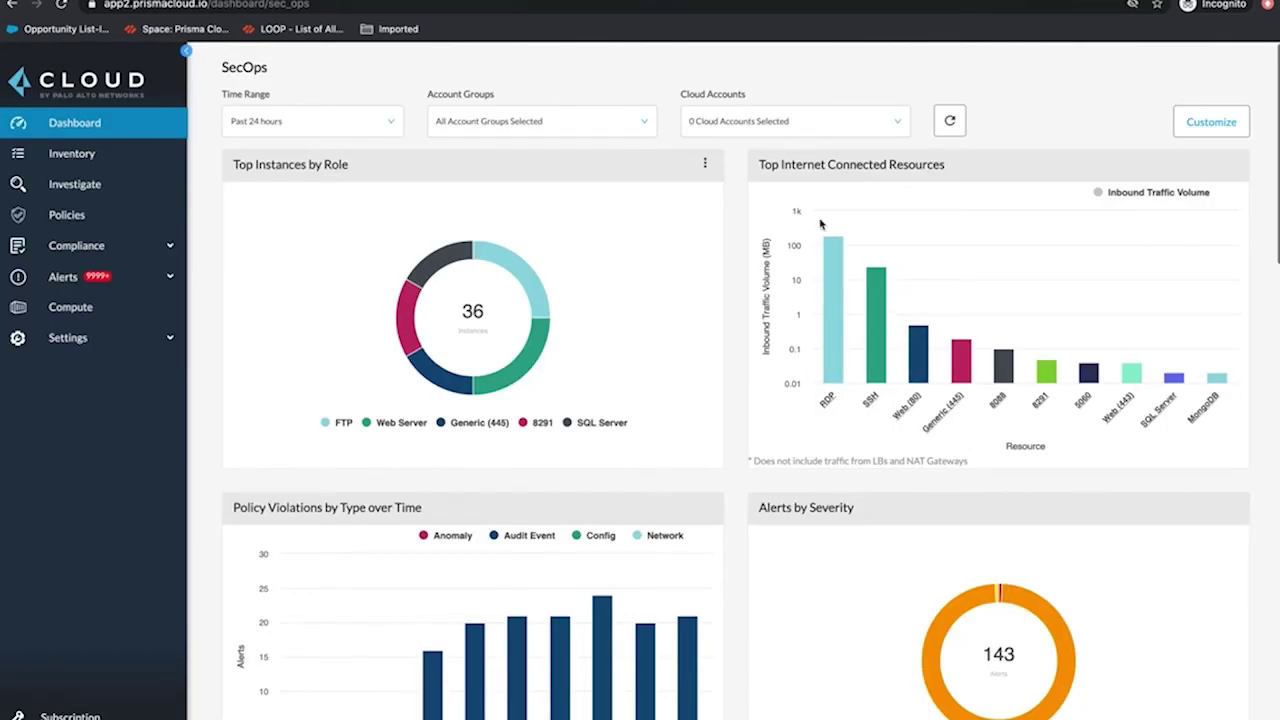
Break down the SSH inbound traffic in Top Internet Connected Resources by individual resource
mouse_move(919, 366)
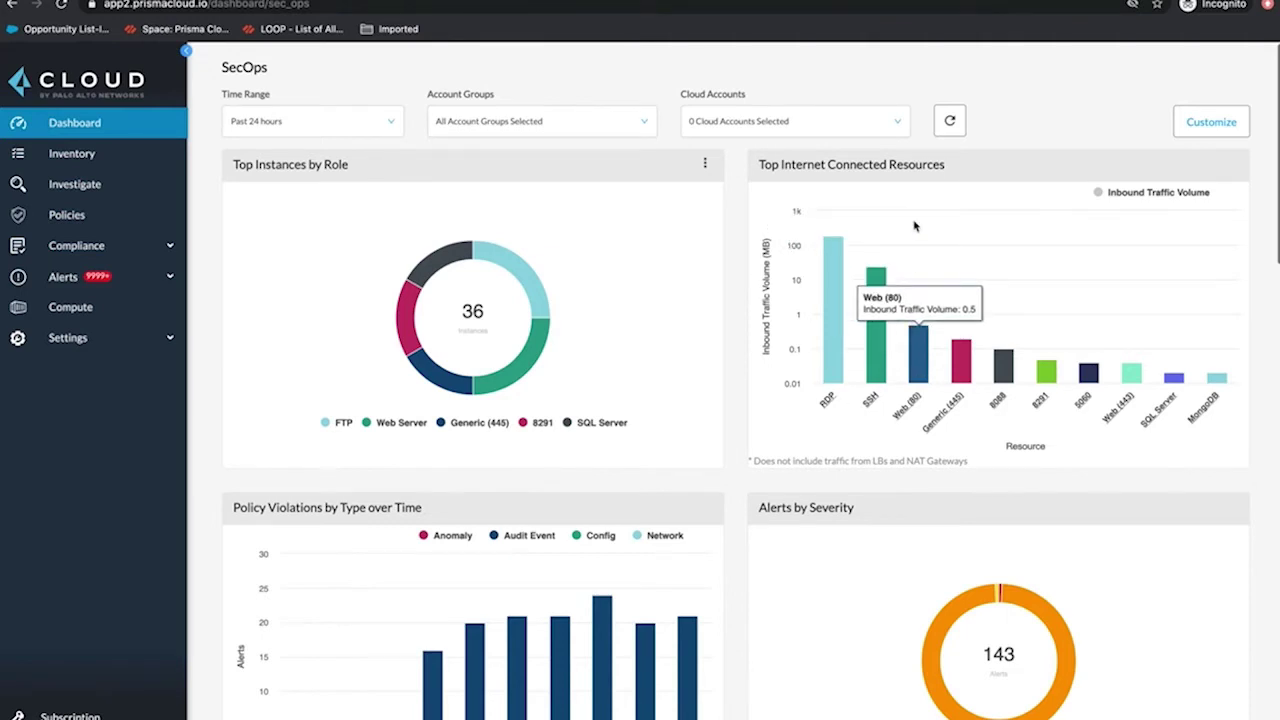
left_click(873, 298)
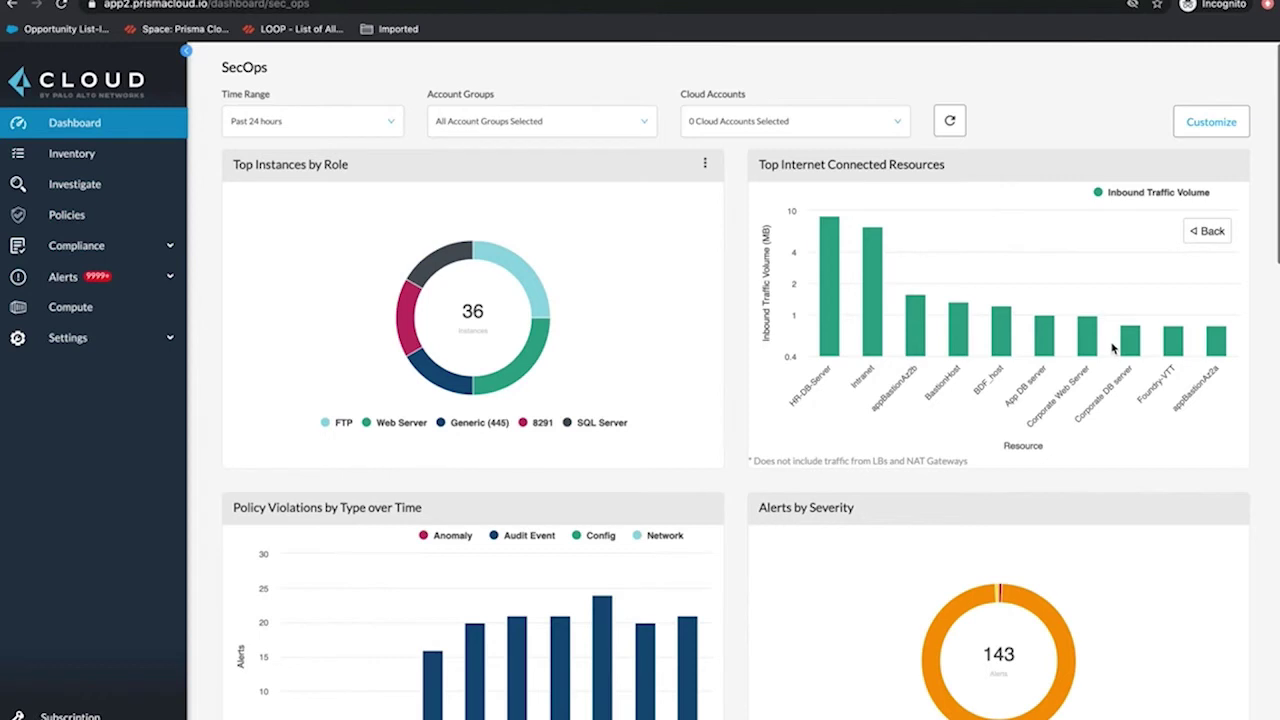
Review the dashboard's policy violations, alerts by severity, and Connections from Internet map
scroll(1018, 503, "down", 1)
scroll(1018, 503, "down", 3)
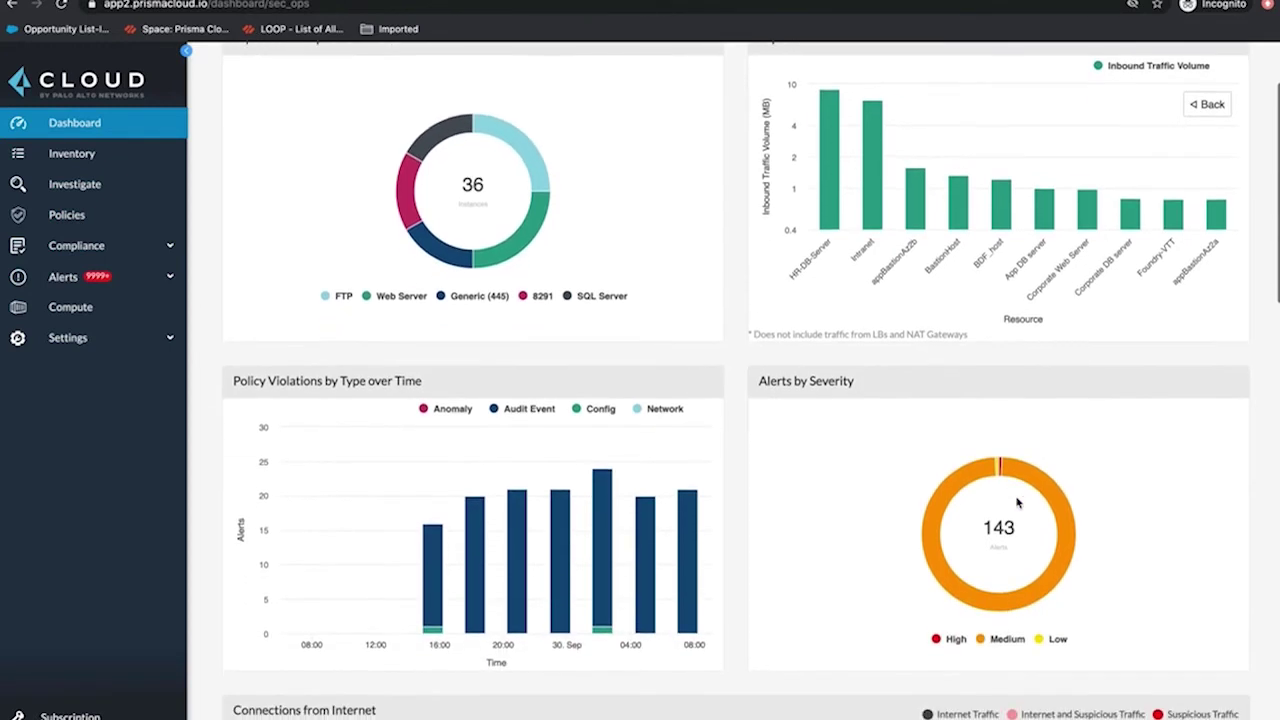
scroll(1018, 503, "down", 1)
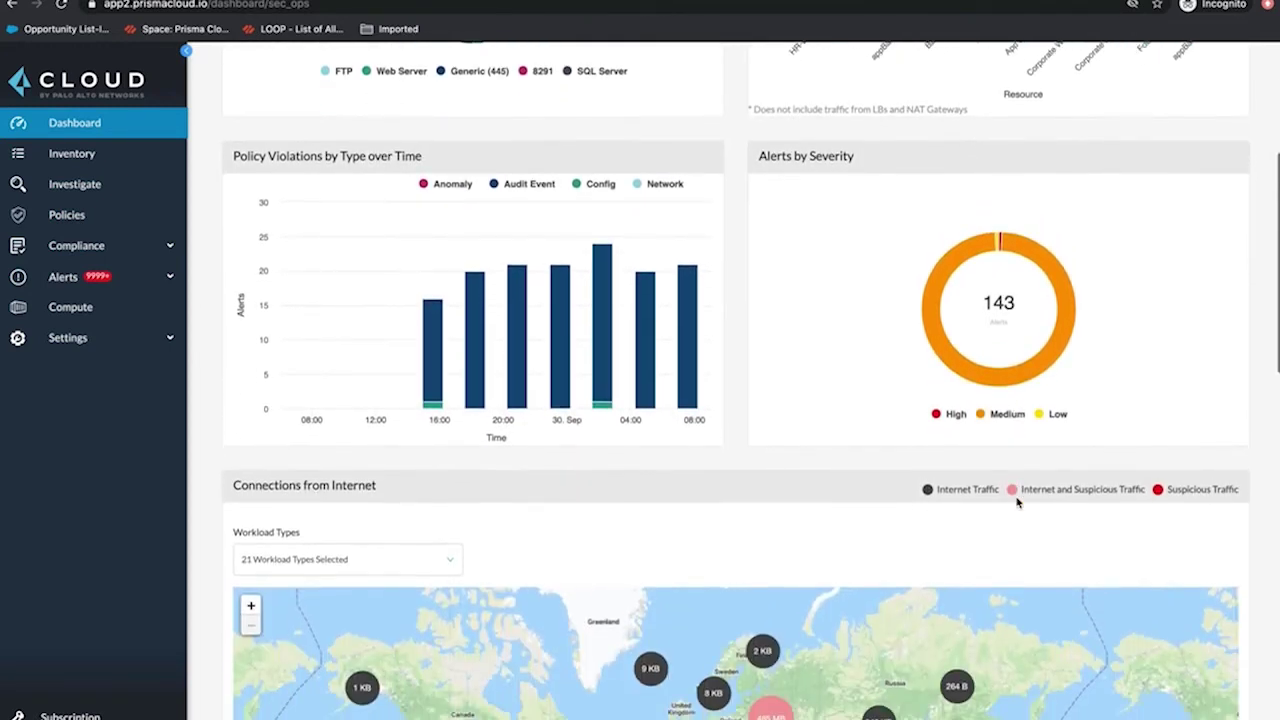
scroll(1017, 503, "down", 1)
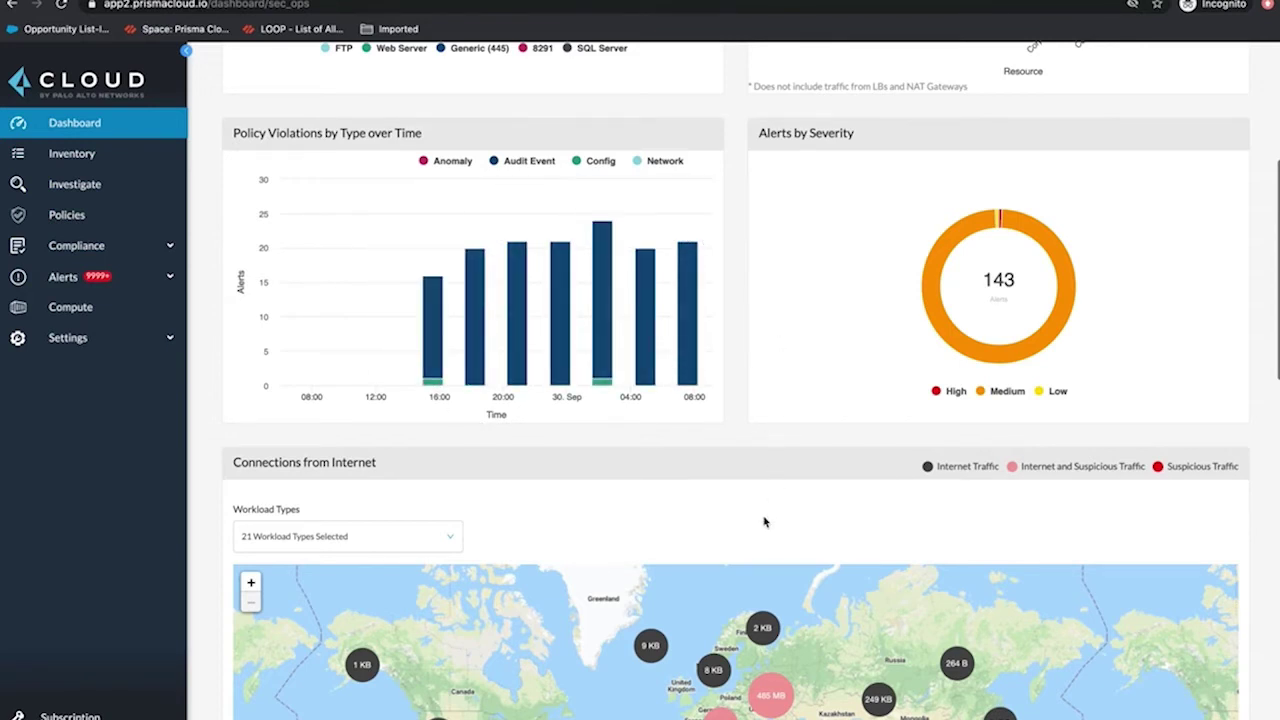
scroll(763, 520, "down", 3)
scroll(763, 520, "down", 3)
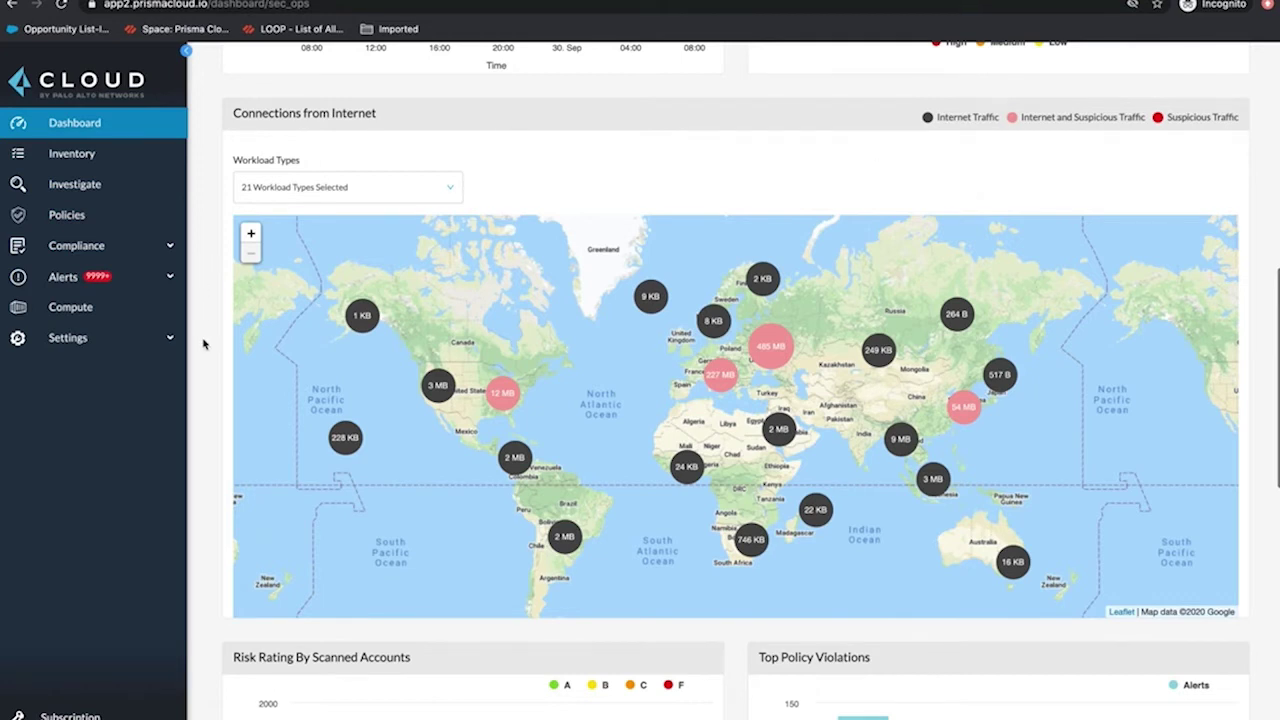
Open the compliance overview and filter it to the ISO 27001:2013 standard
left_click(167, 247)
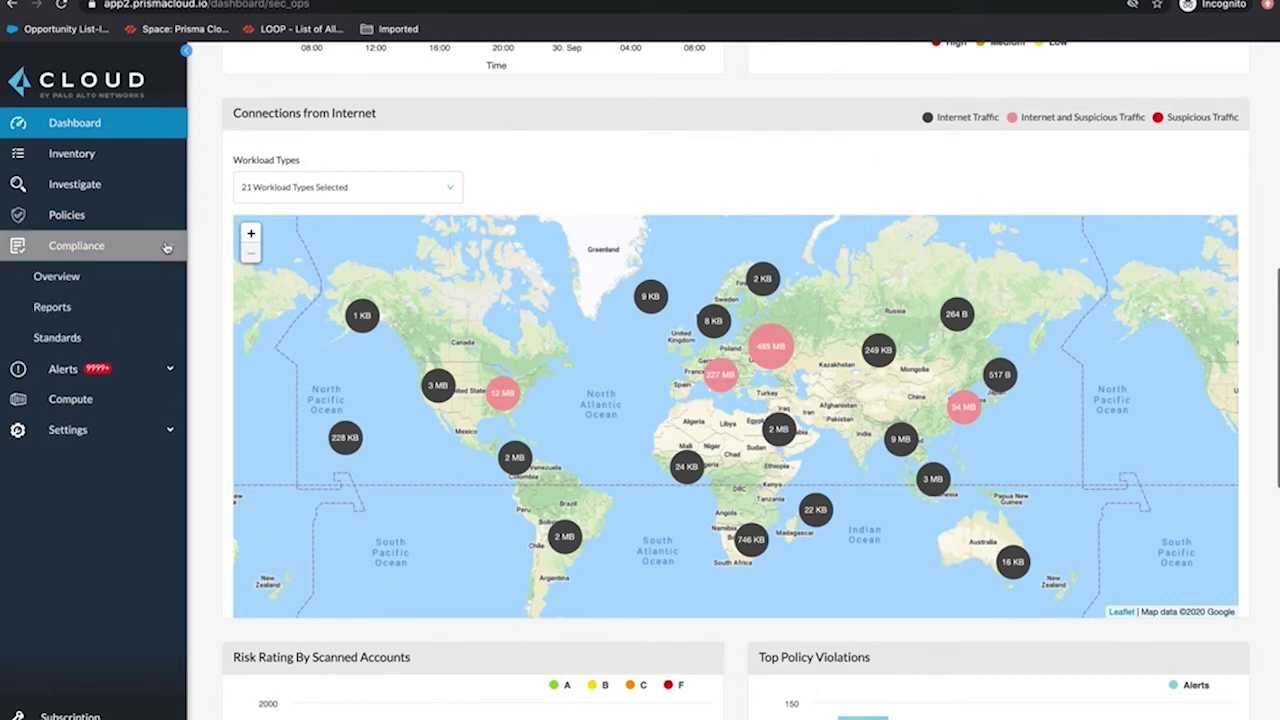
left_click(76, 278)
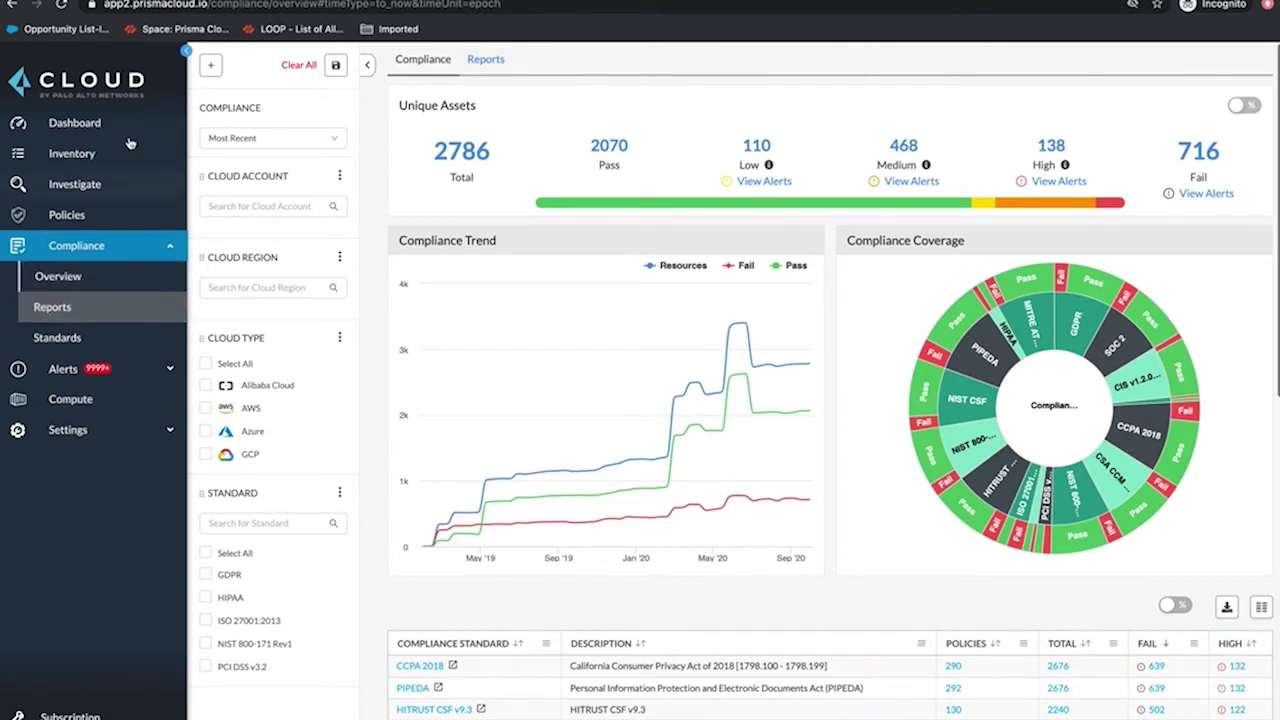
left_click(205, 621)
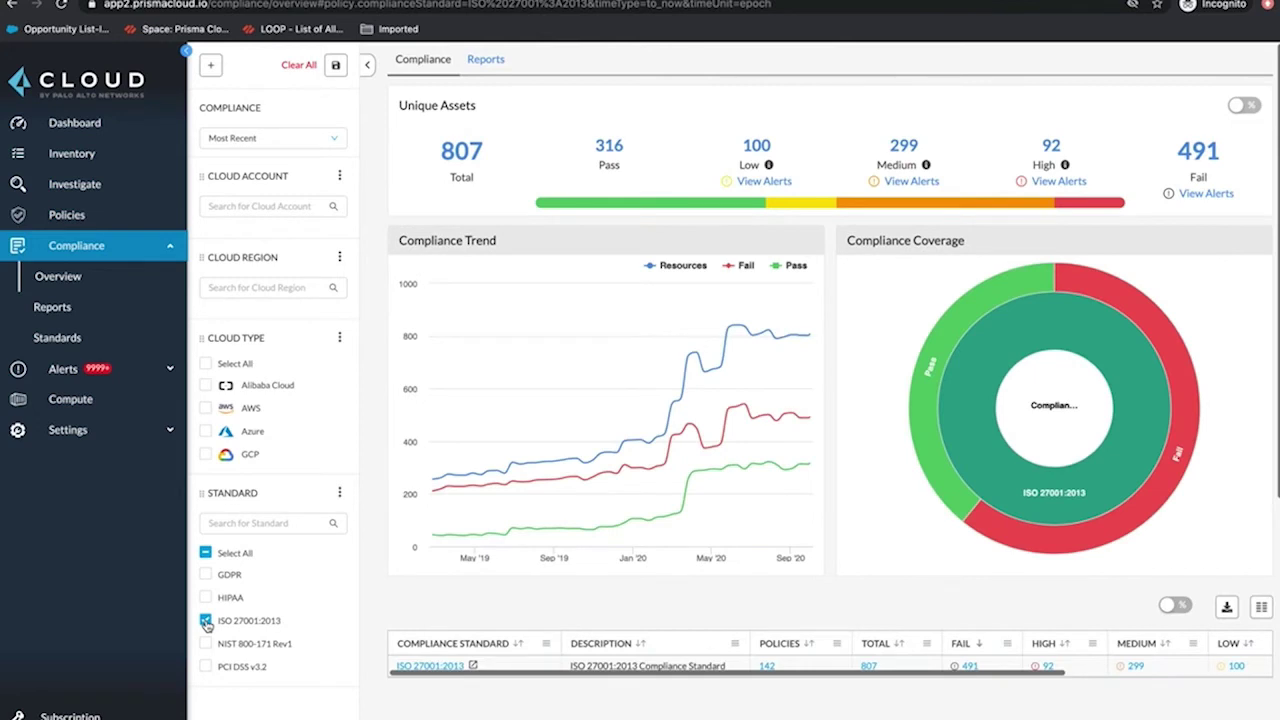
Open the ISO 27001:2013 standard's requirements and set the cloud type to AWS
left_click(440, 667)
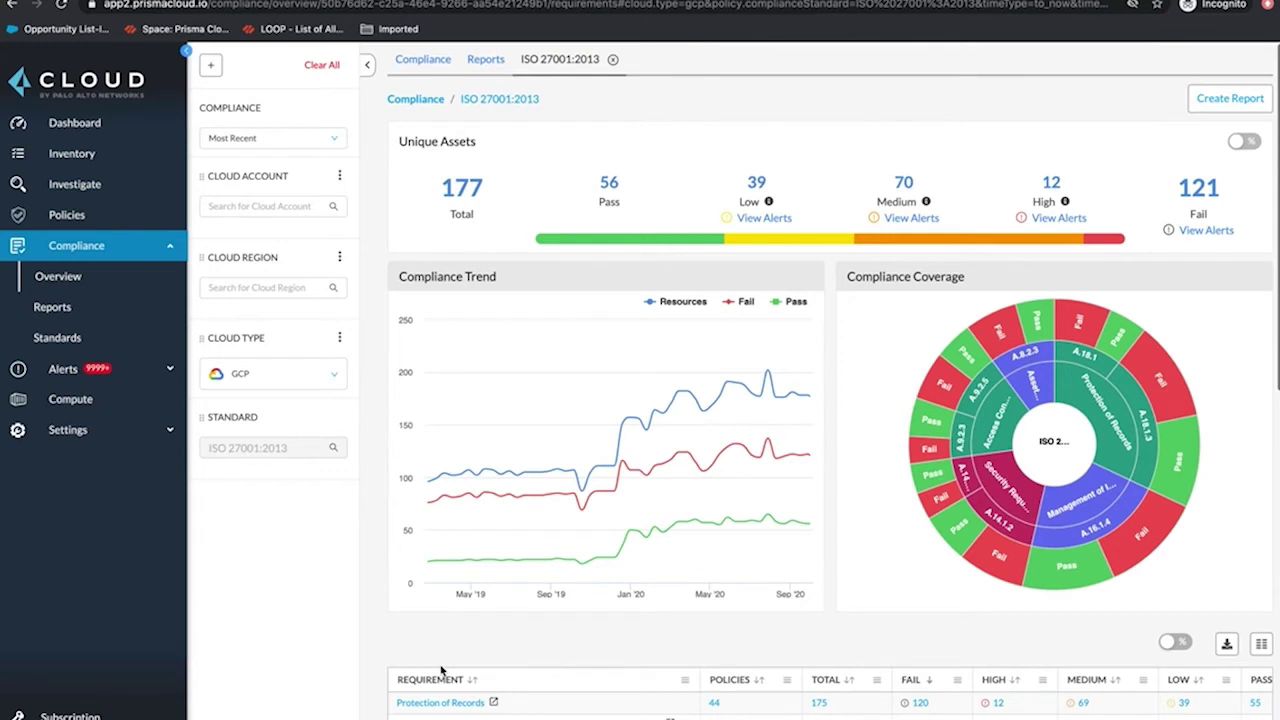
left_click(331, 378)
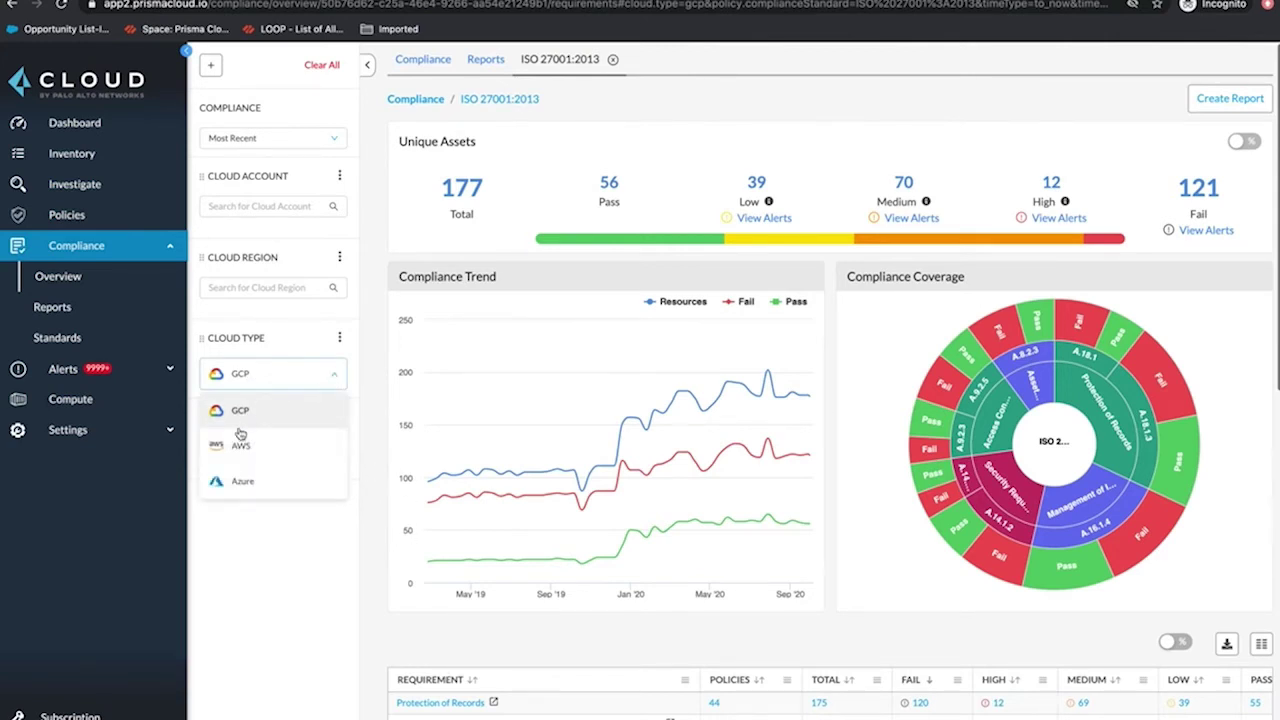
left_click(251, 455)
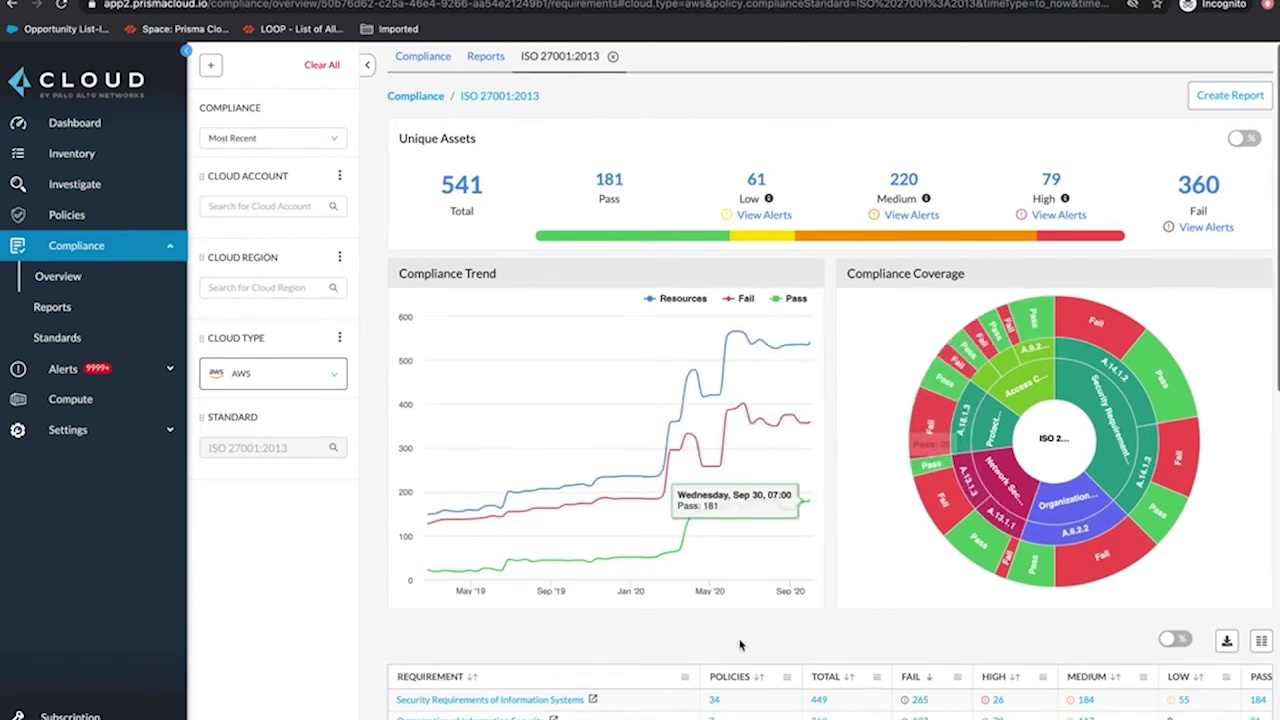
Examine the requirements table for AWS across all its columns, including Compliance Posture
scroll(740, 645, "down", 3)
scroll(984, 487, "right", 2)
scroll(984, 487, "right", 3)
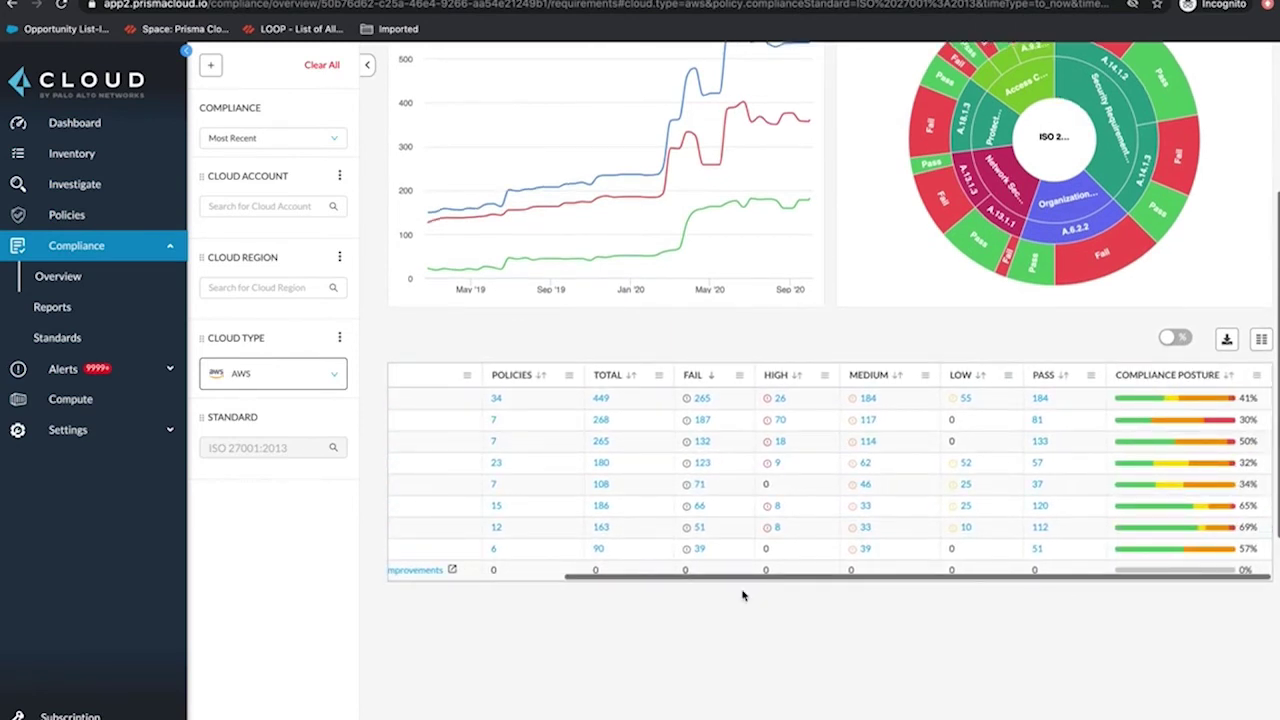
scroll(743, 605, "left", 5)
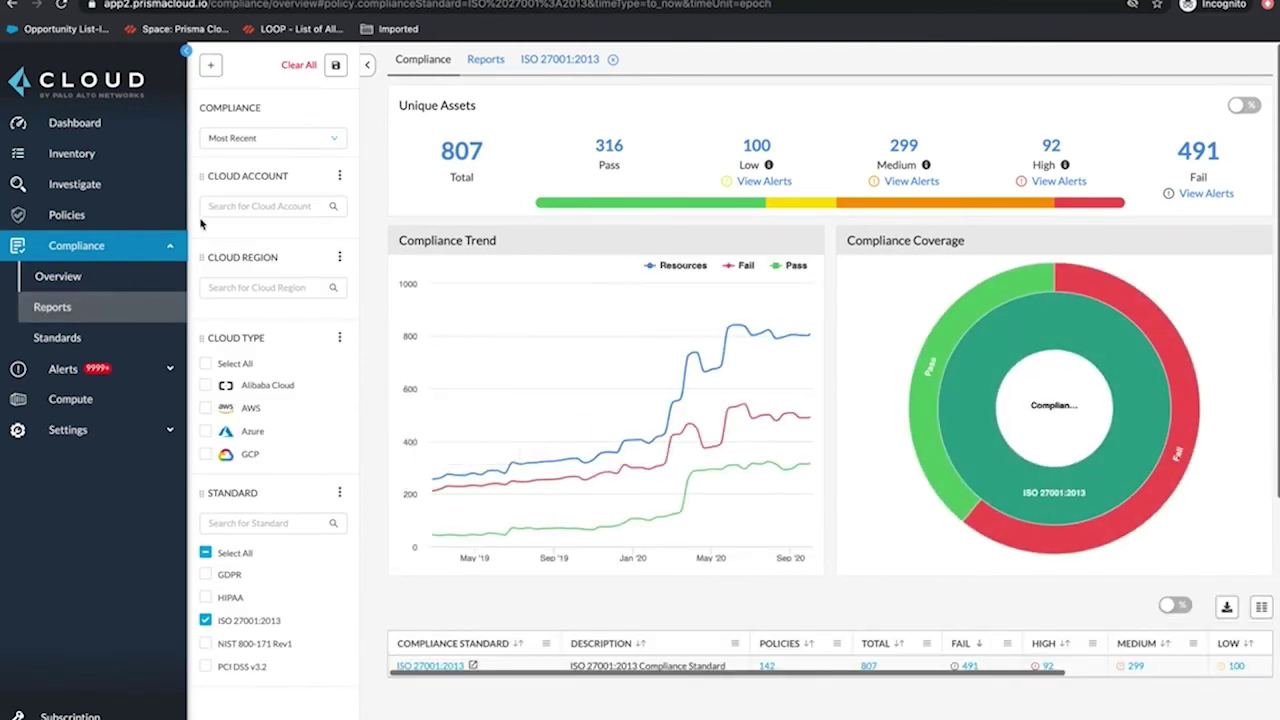
Open the policies list, filter it to AWS and the ISO 27001:2013 standard, and review the matching policies
left_click(73, 228)
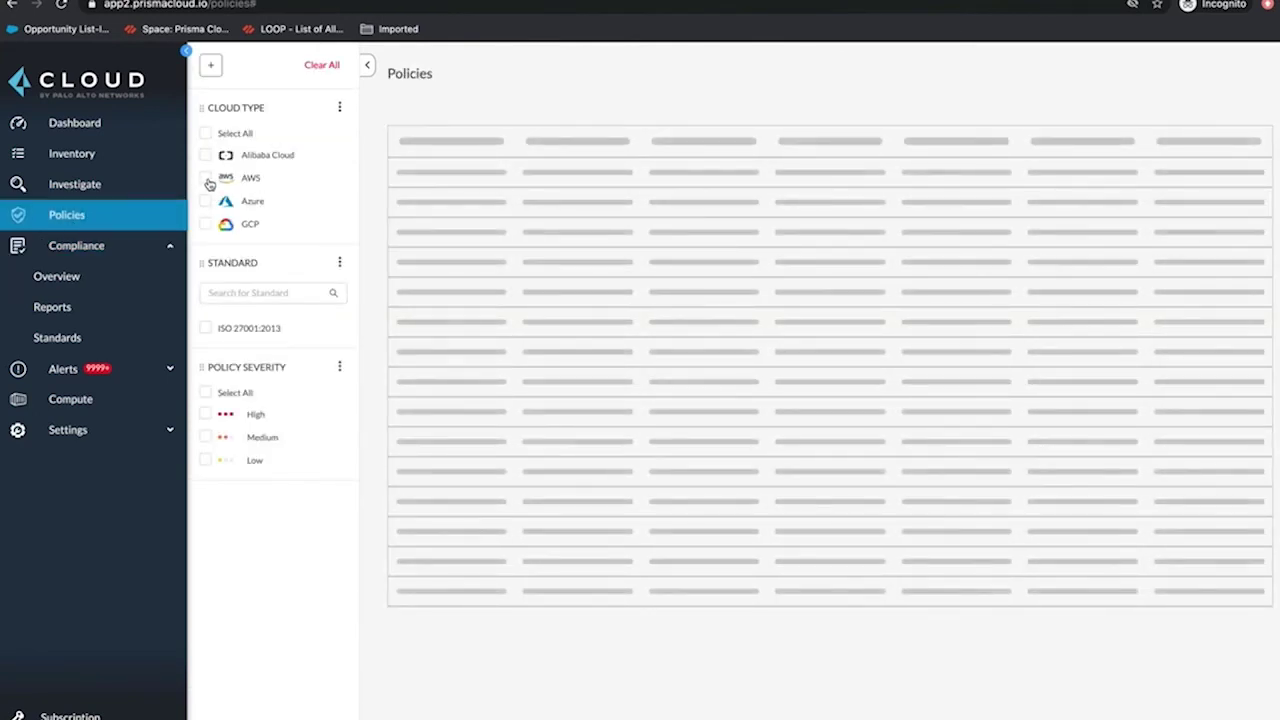
left_click(207, 331)
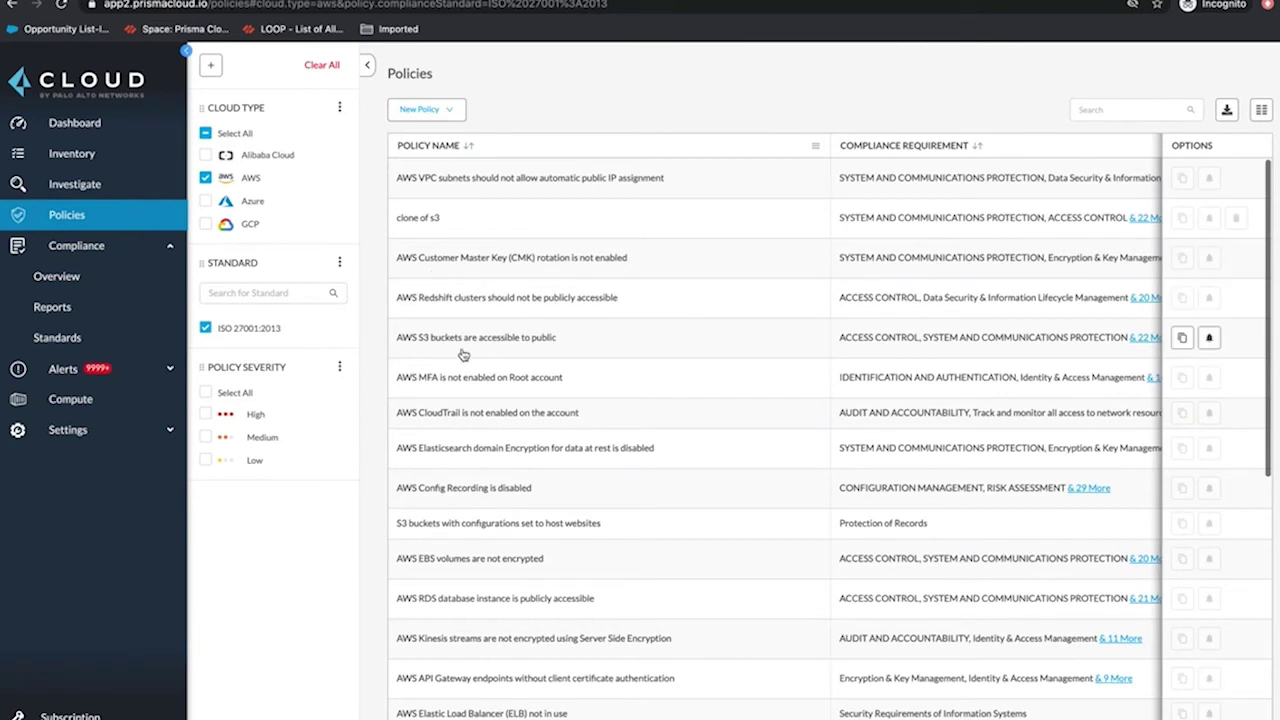
scroll(615, 571, "down", 5)
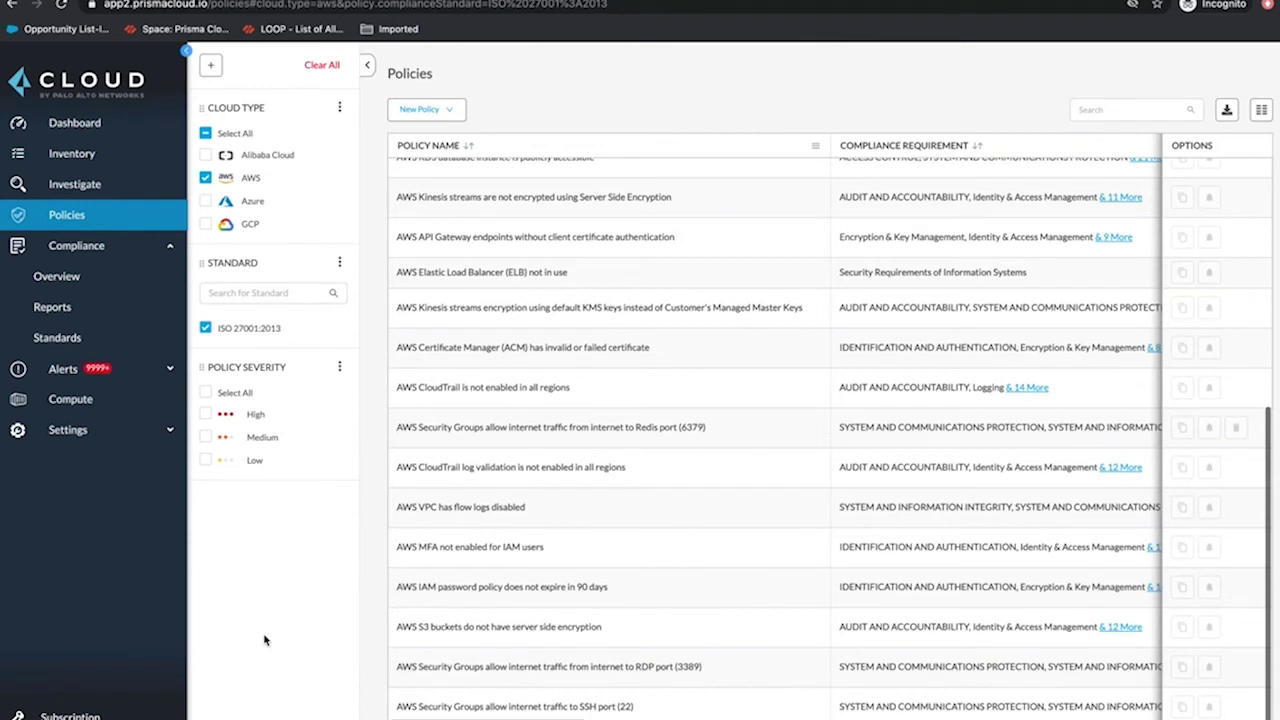
Start an Investigate query for network traffic with the condition "network where bytes > 100000"
left_click(73, 185)
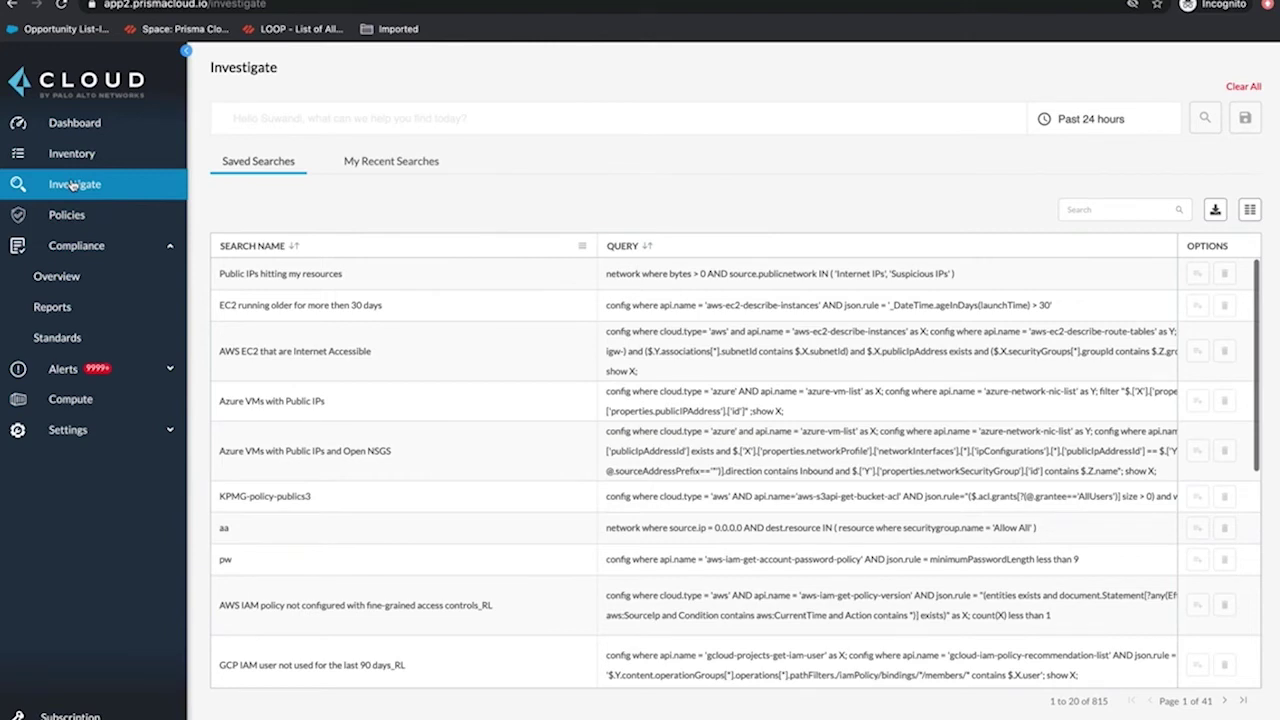
left_click(261, 122)
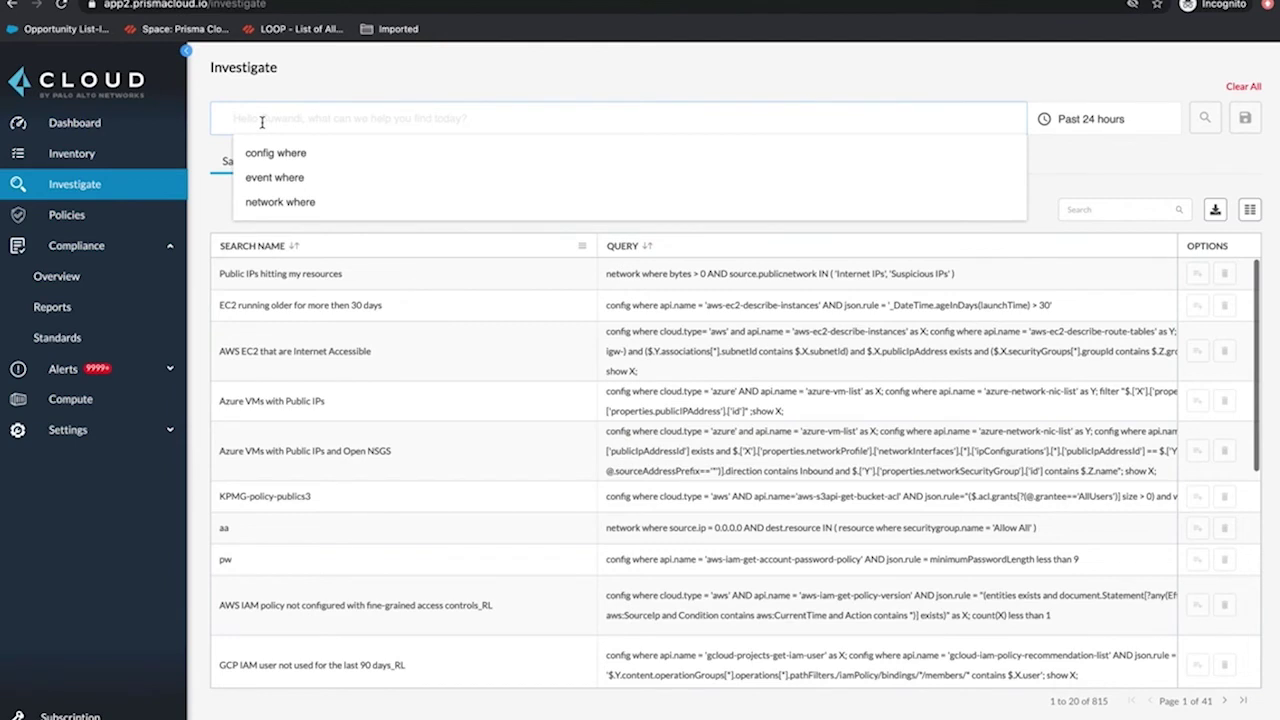
left_click(280, 202)
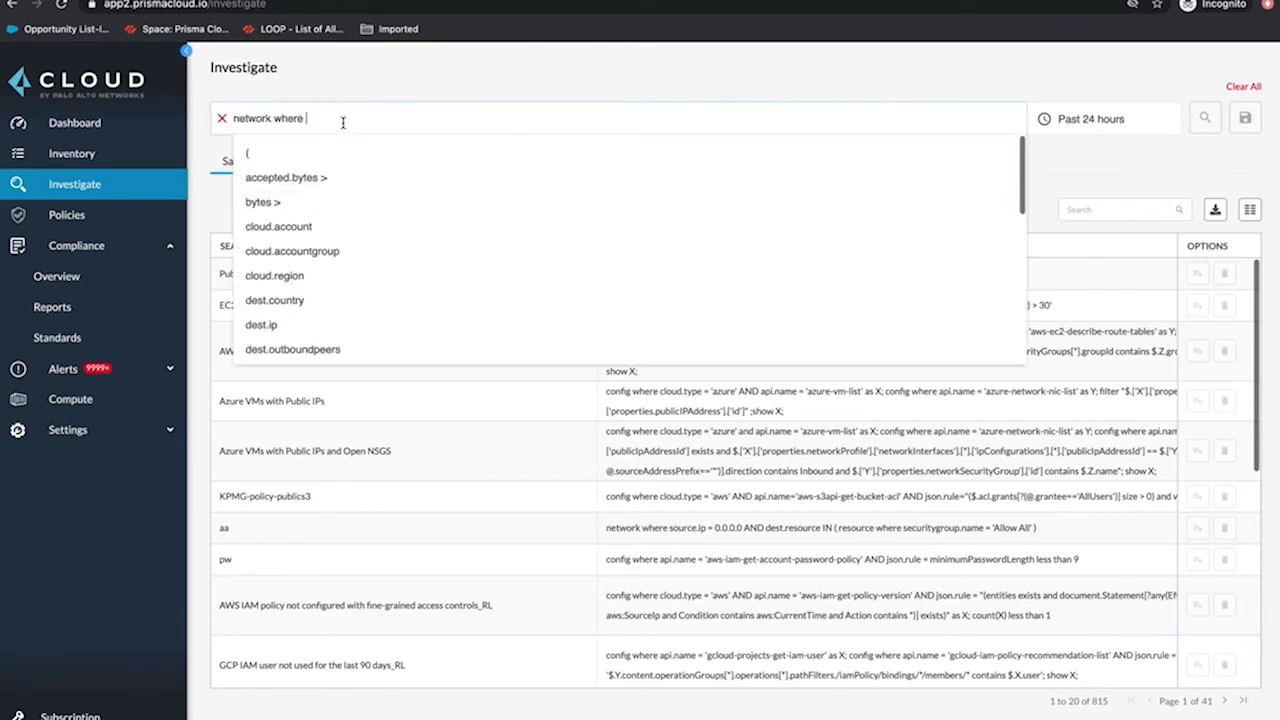
left_click(280, 202)
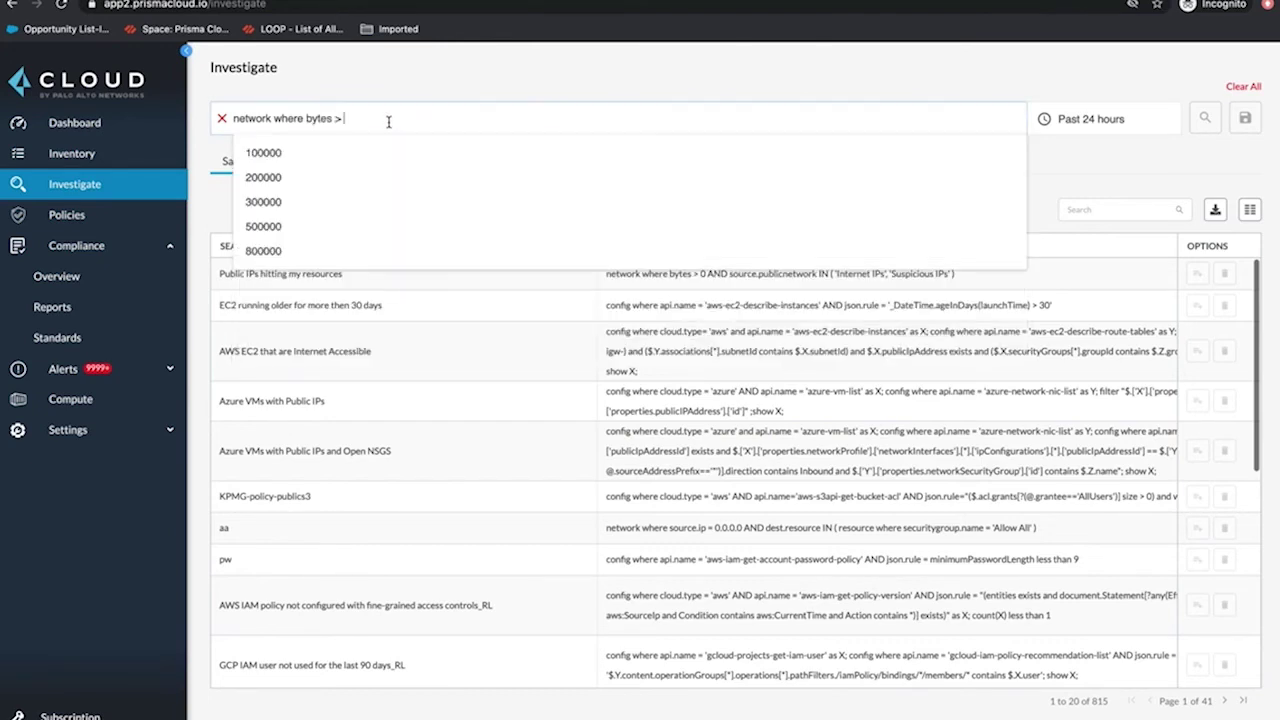
left_click(306, 158)
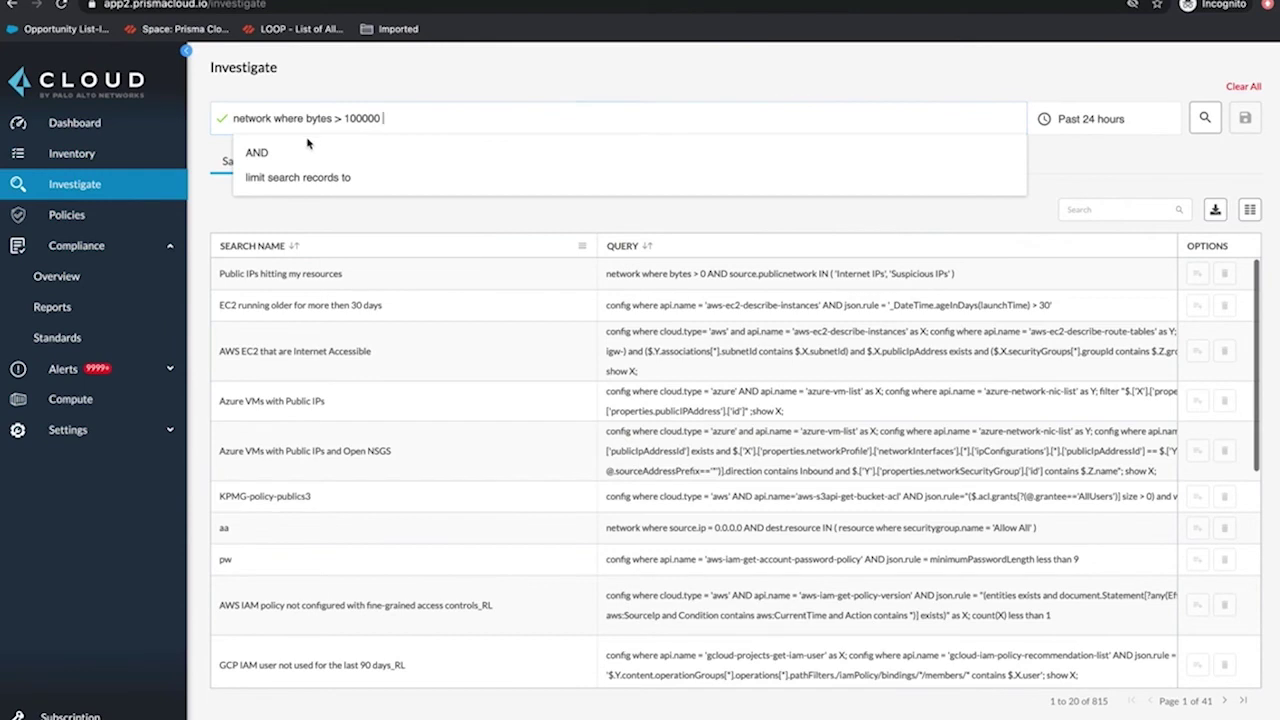
Extend the query with "AND source.publicnetwork IN ( 'Internet IPs', 'Suspicious IPs' )"
left_click(294, 152)
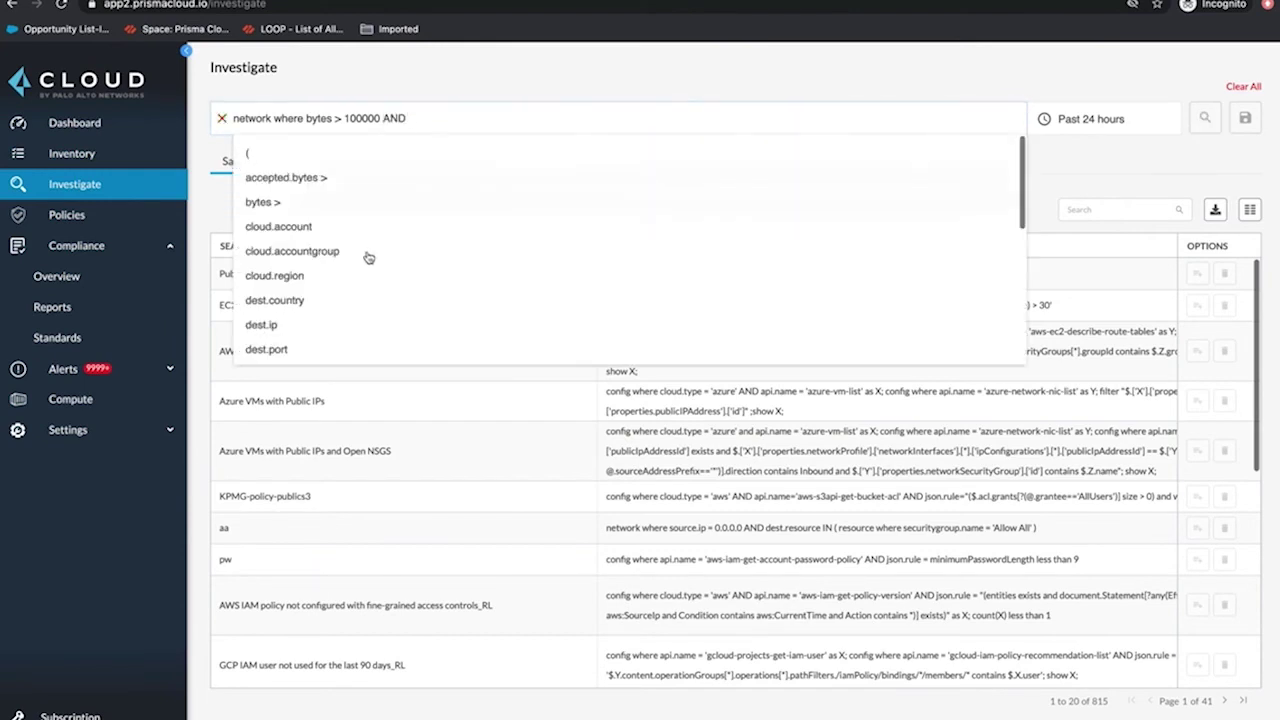
scroll(370, 295, "down", 5)
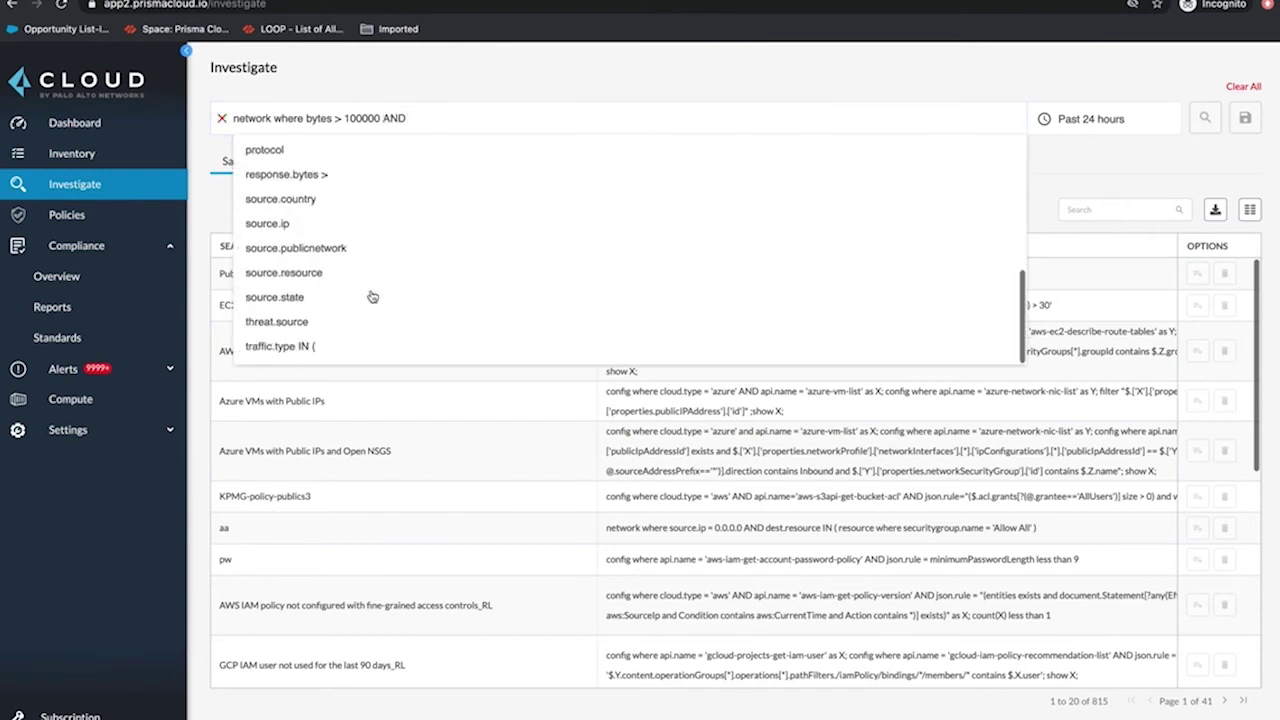
left_click(330, 254)
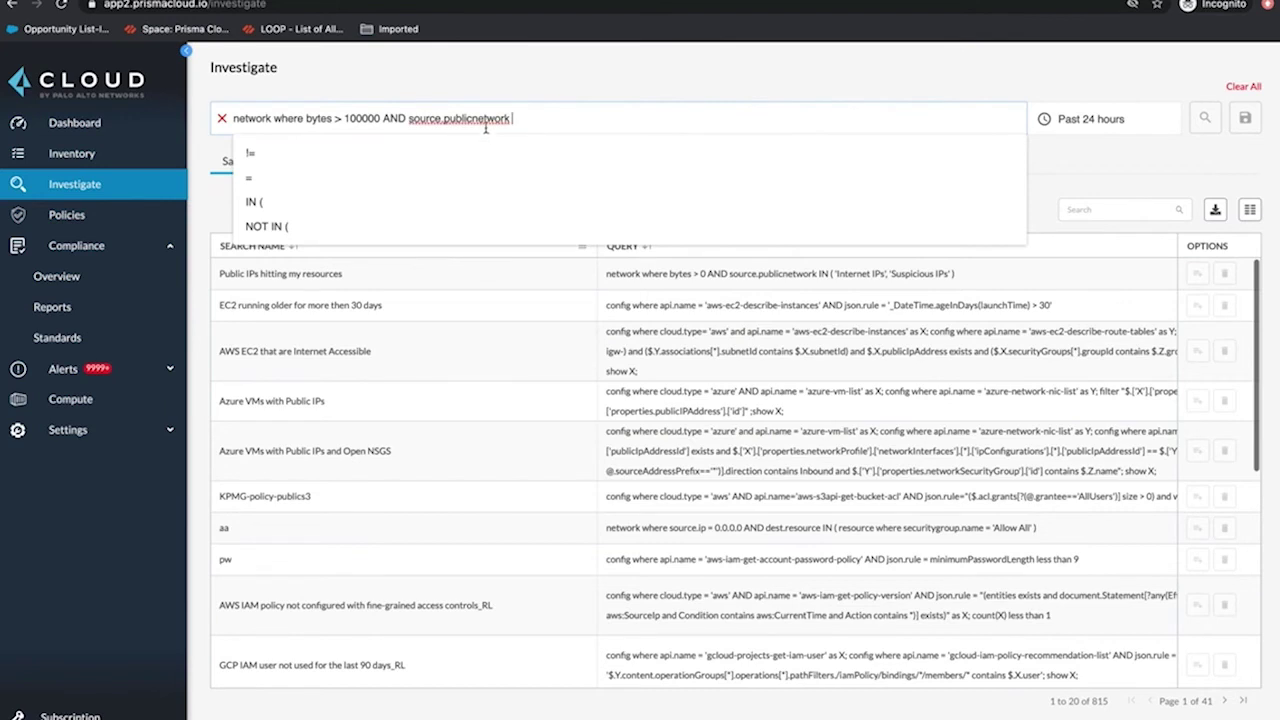
left_click(312, 209)
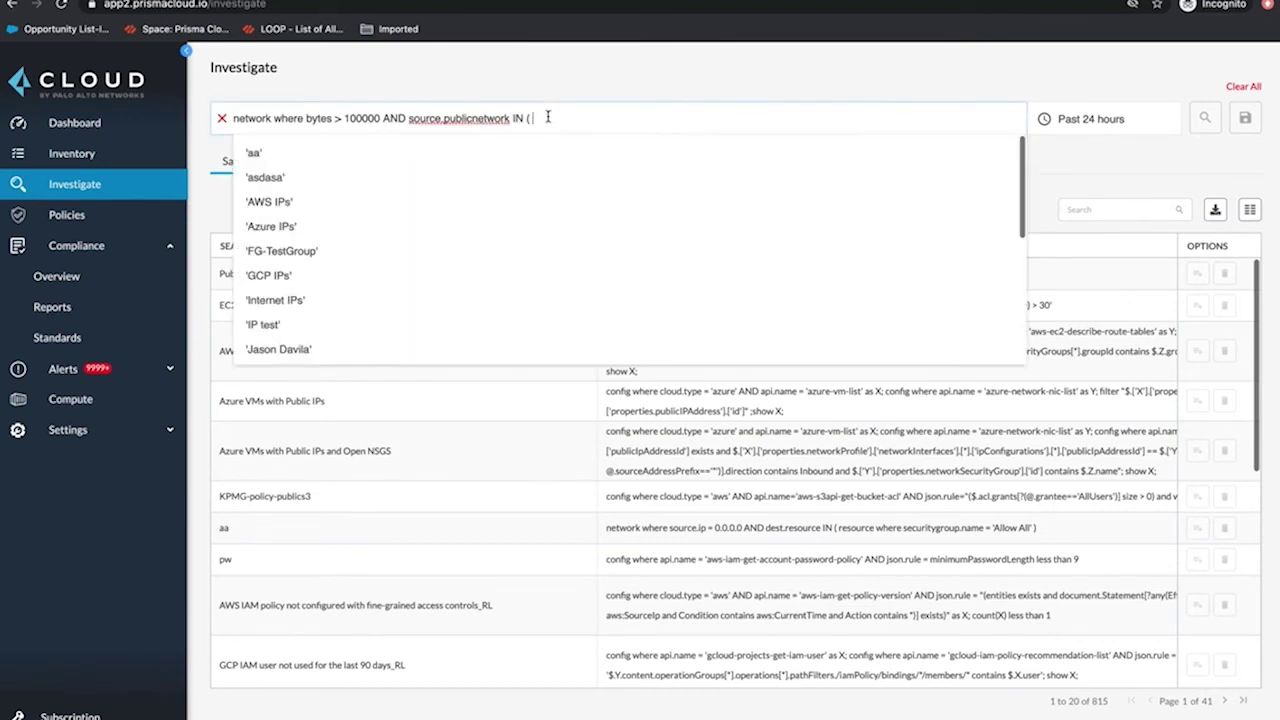
left_click(325, 312)
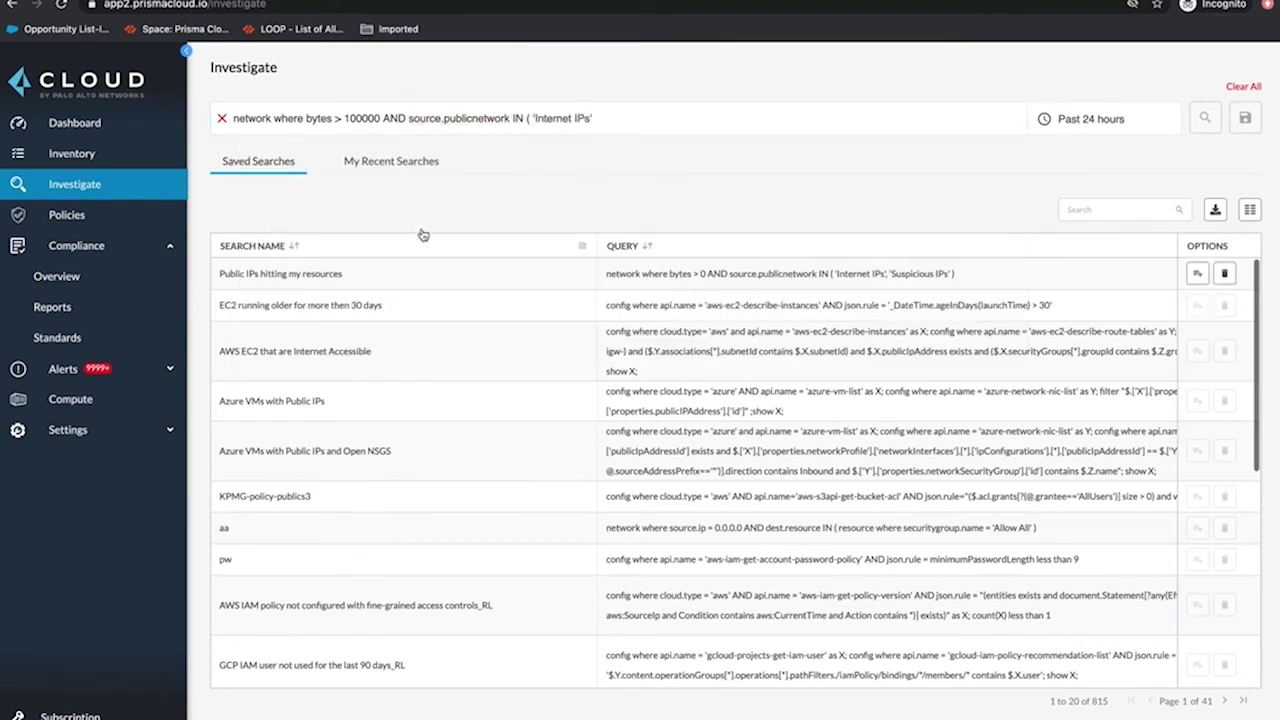
scroll(351, 311, "down", 5)
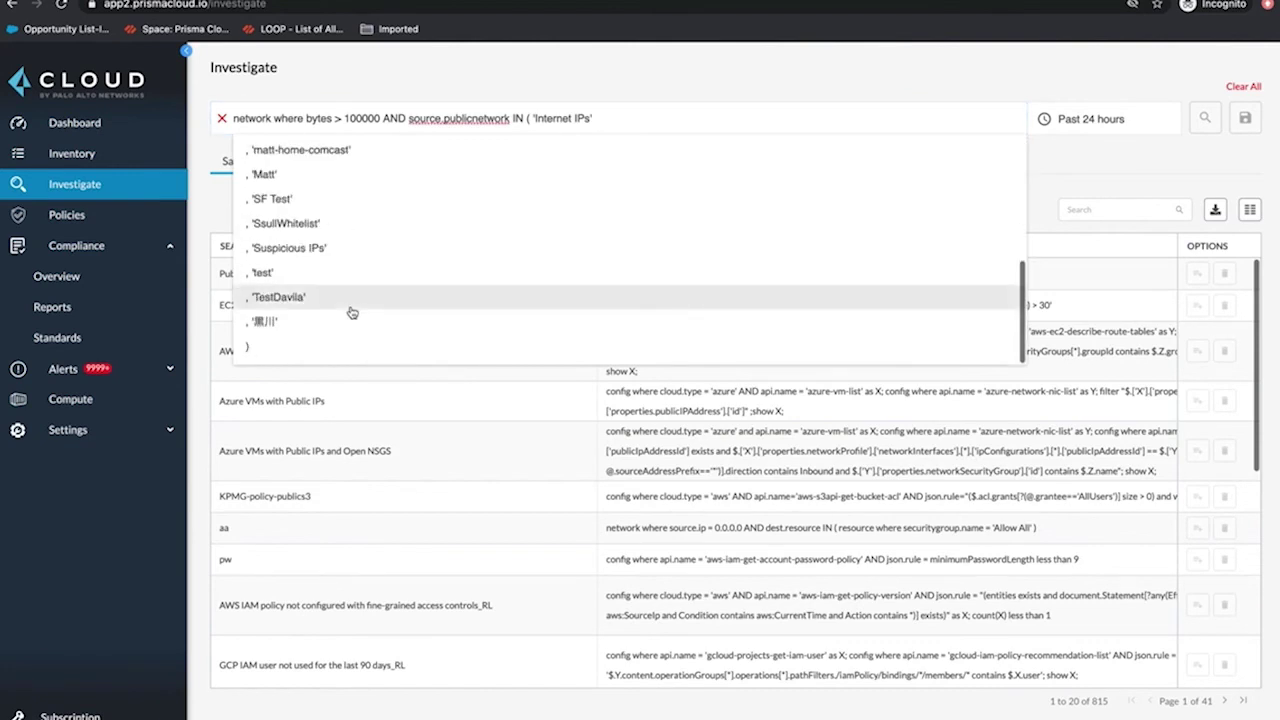
left_click(312, 252)
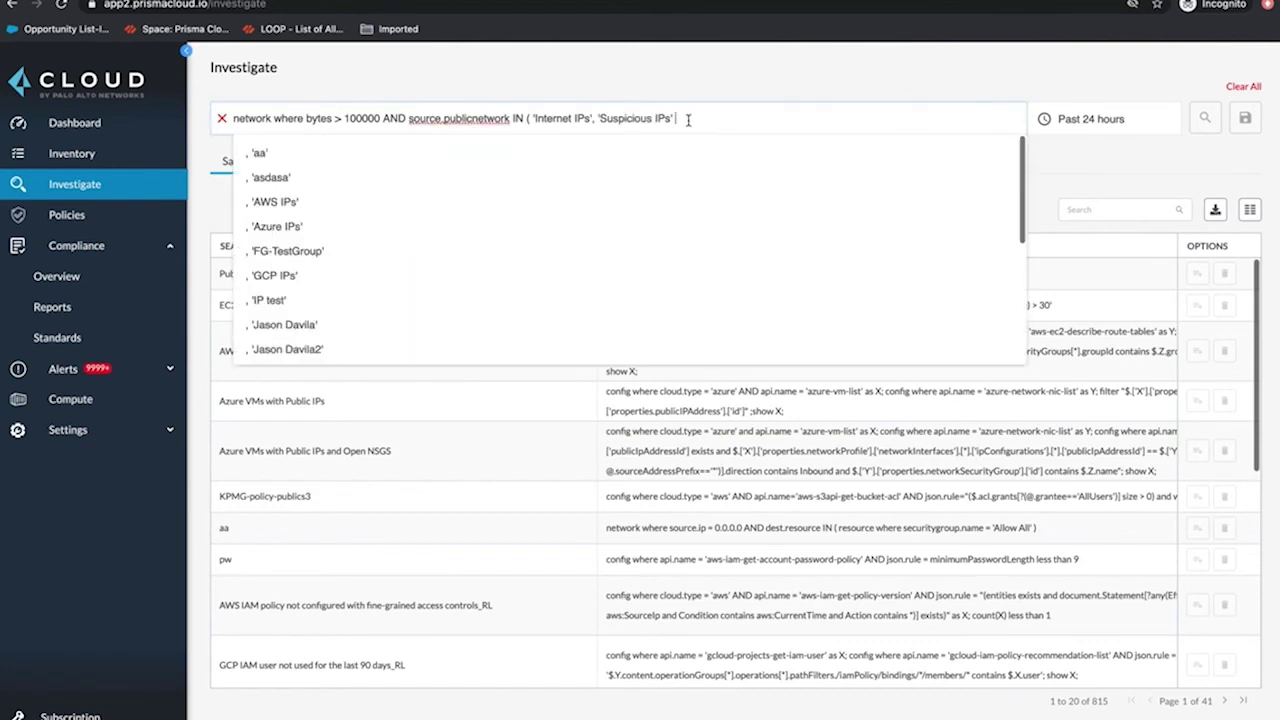
scroll(415, 250, "down", 10)
left_click(250, 346)
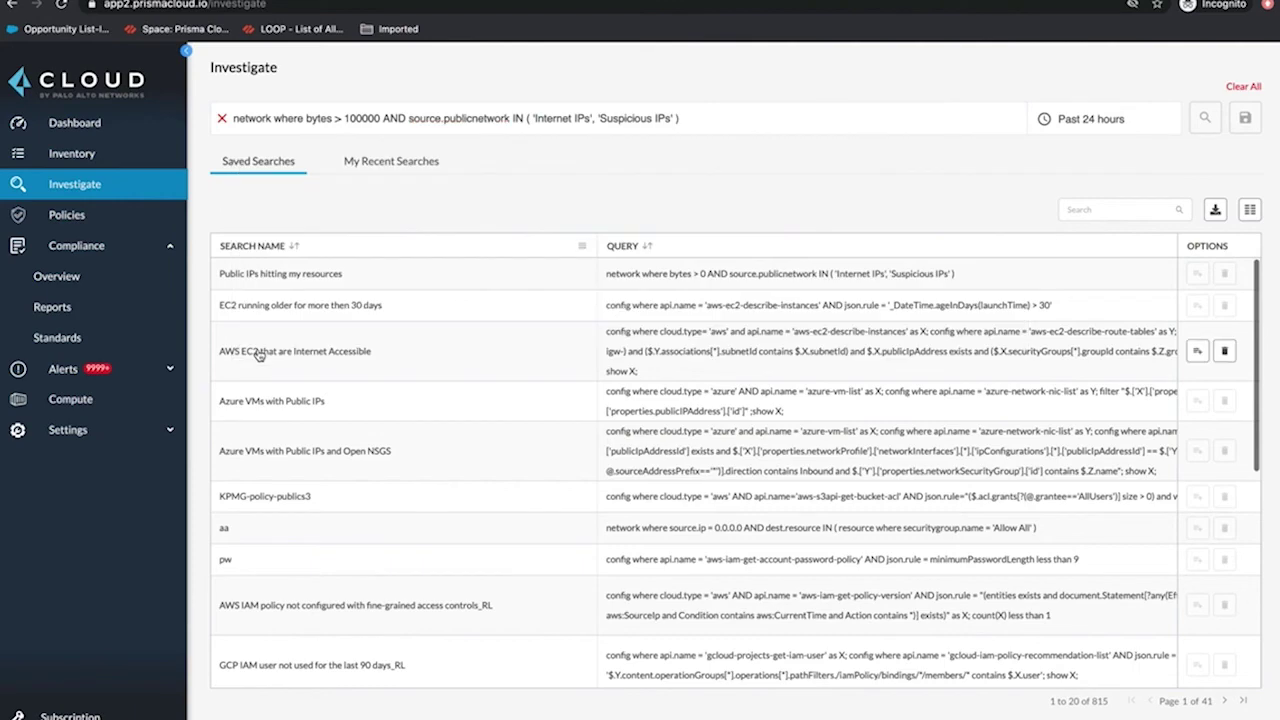
Set a custom time range from Jan 29, 2020 07:30 to Sep 30, 2020 07:30 and run the network query
left_click(1078, 121)
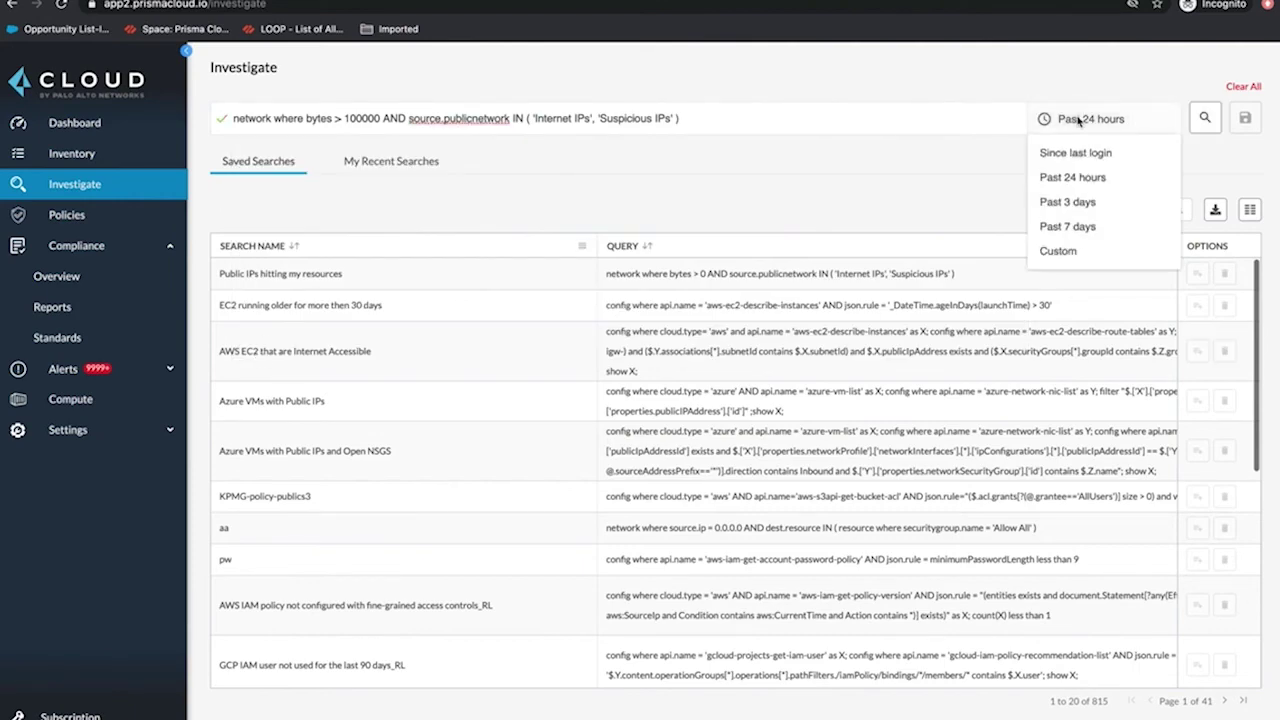
left_click(1060, 251)
left_click(358, 279)
left_click(359, 280)
left_click(359, 280)
left_click(360, 280)
left_click(360, 280)
left_click(361, 281)
left_click(362, 282)
left_click(362, 282)
left_click(364, 566)
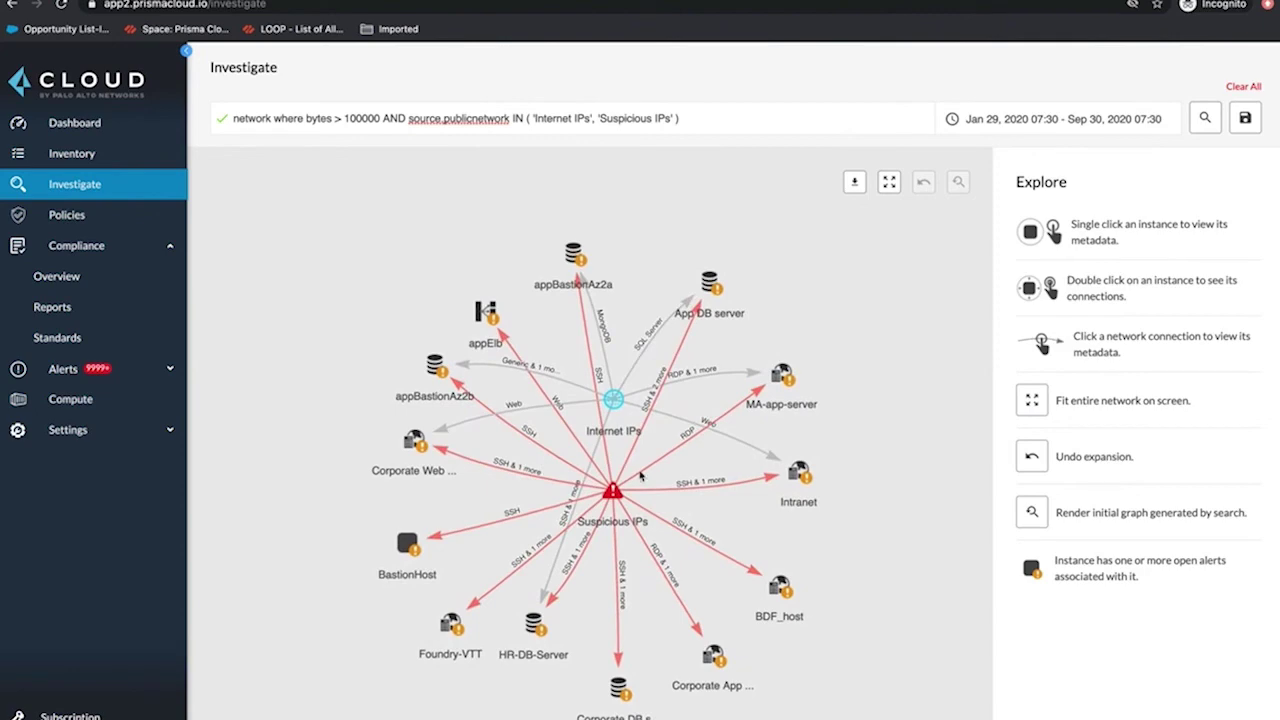
Inspect the Suspicious IPs node and its connection to the Corporate App host, including the source IPs in the connection details
left_click_drag(620, 488, 357, 292)
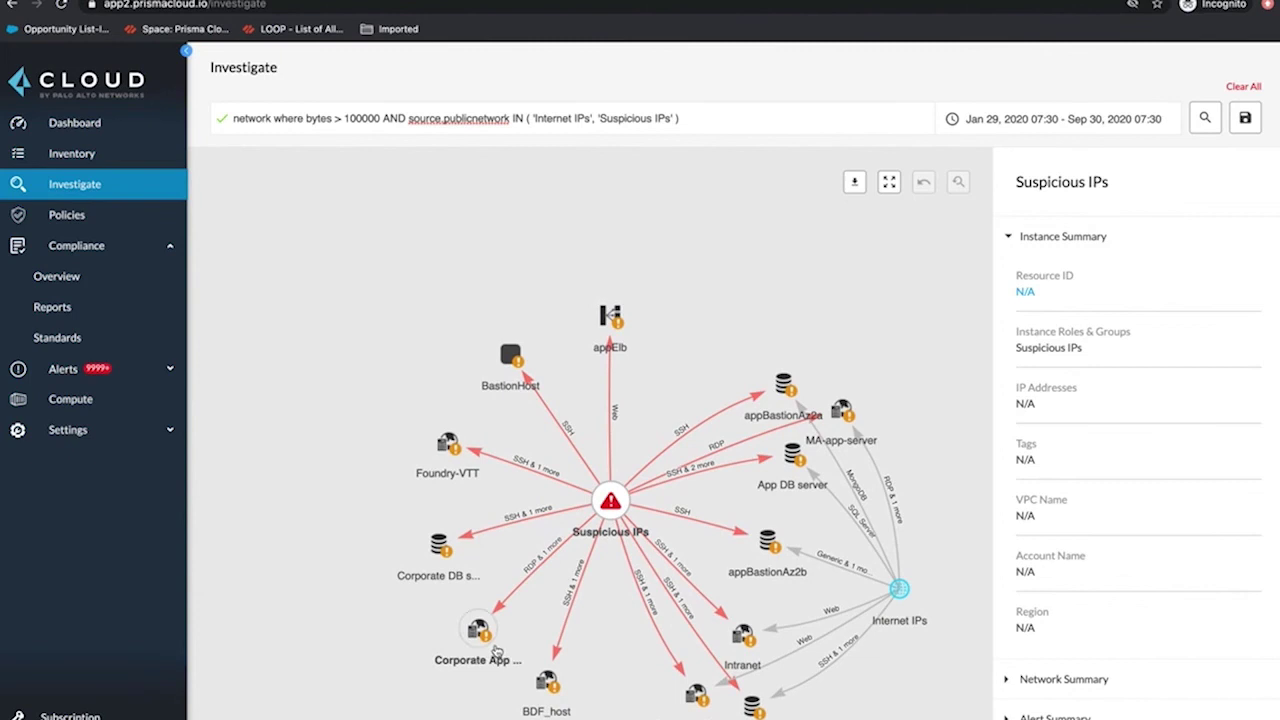
left_click(537, 581)
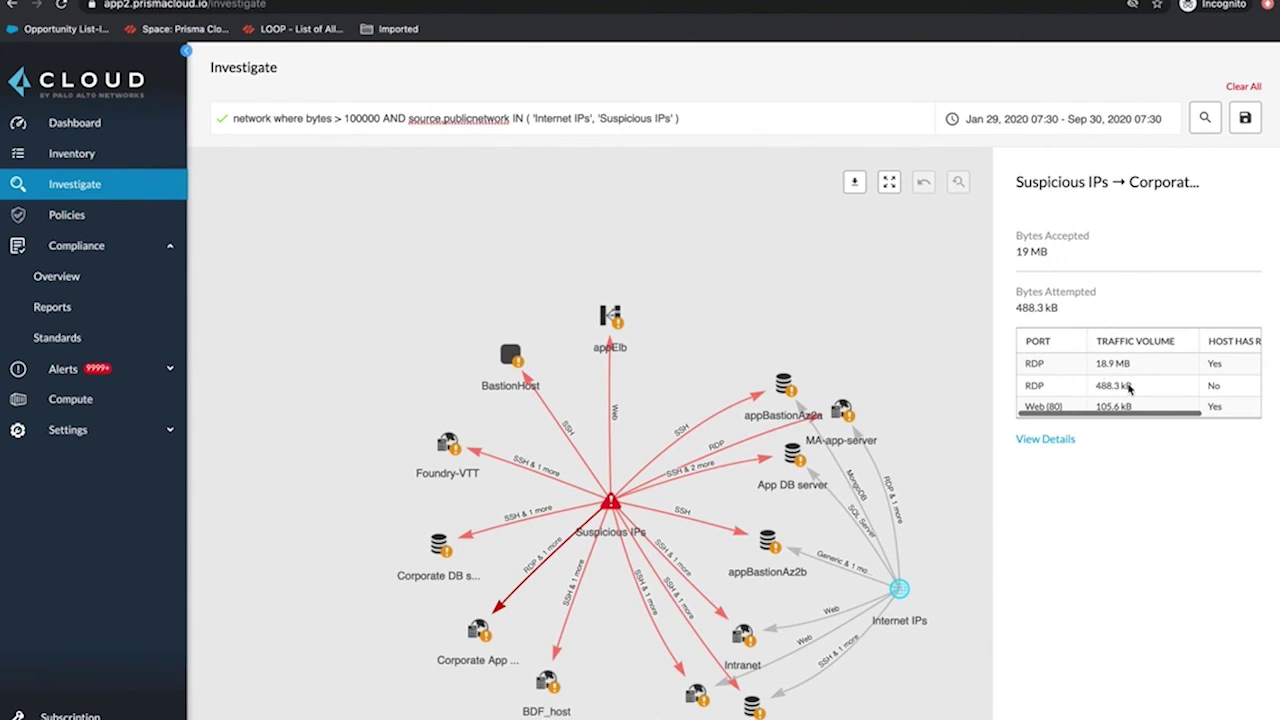
left_click(1046, 441)
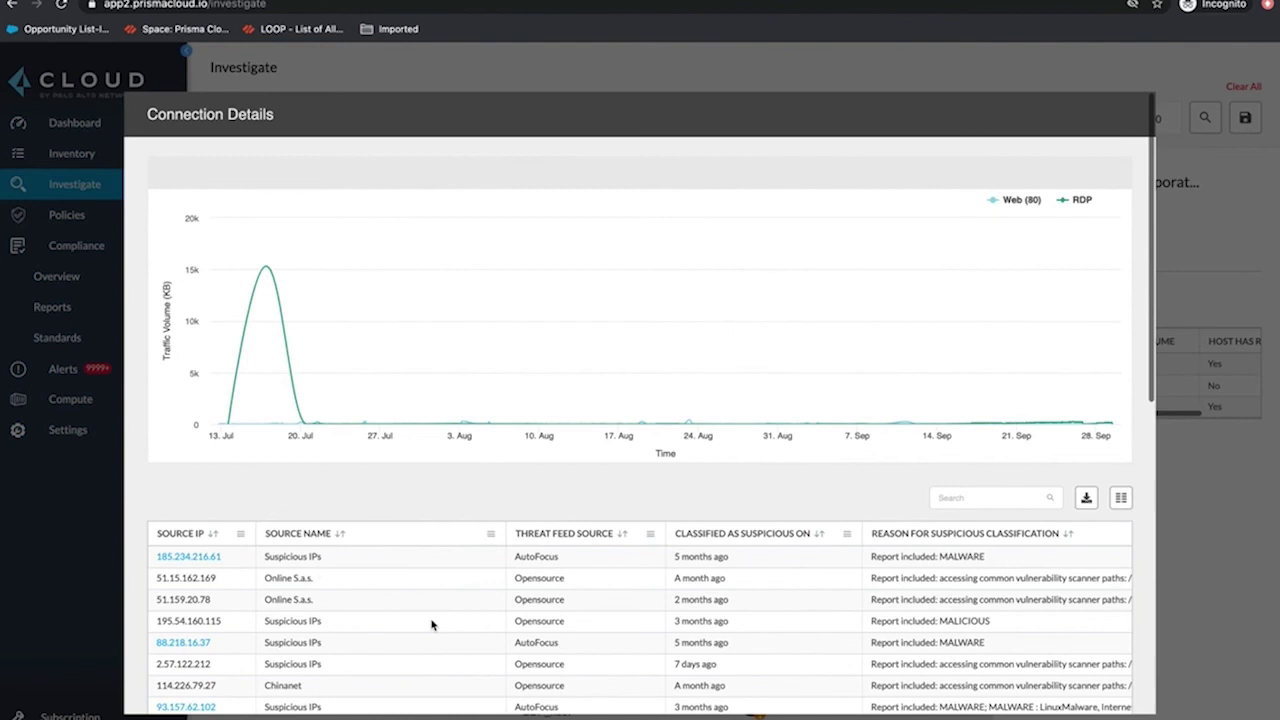
scroll(432, 625, "down", 7)
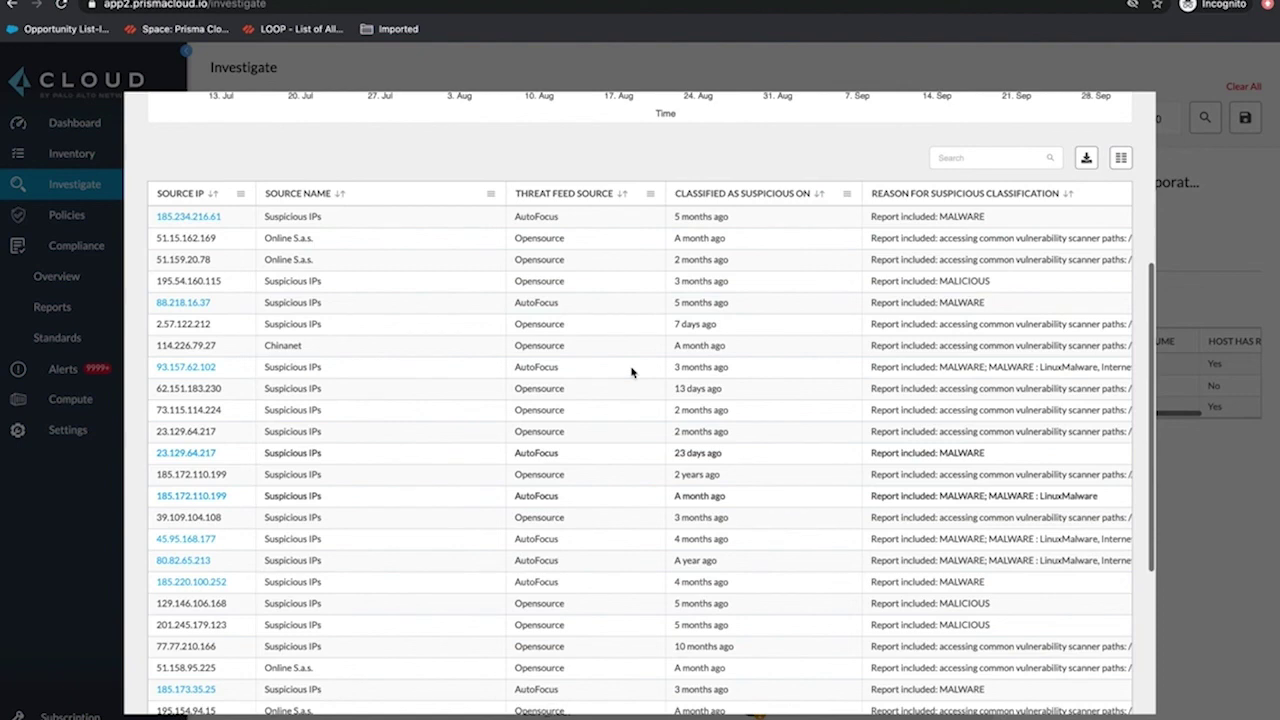
left_click(1180, 226)
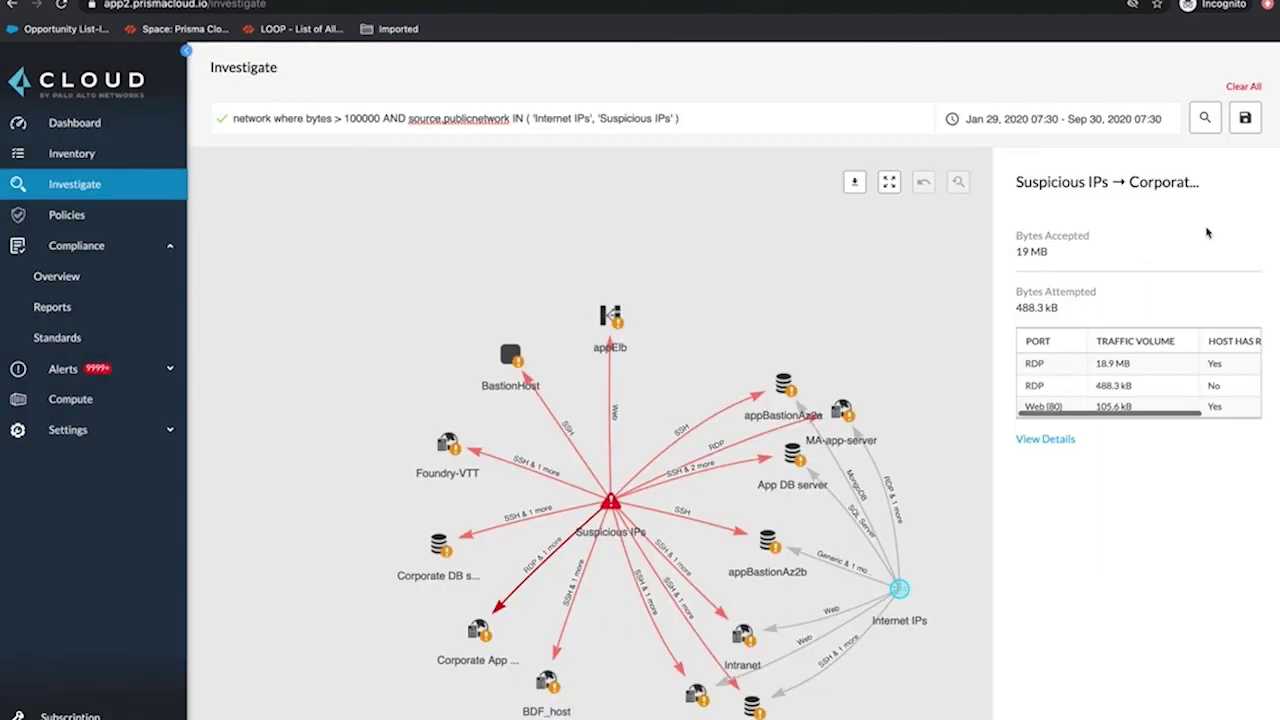